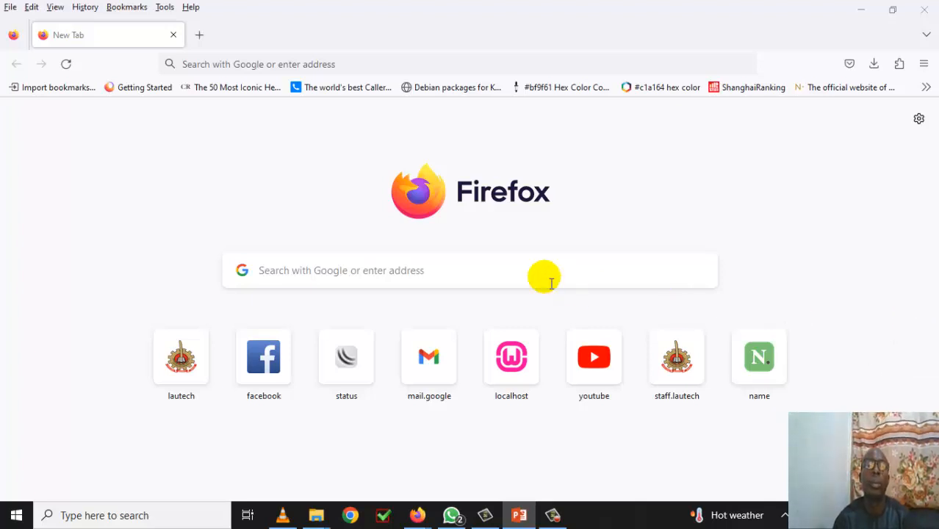
- Load the SourceForge MoodleWindowsInstaller-latest-311.zip download page in Firefox
left_click(205, 65)
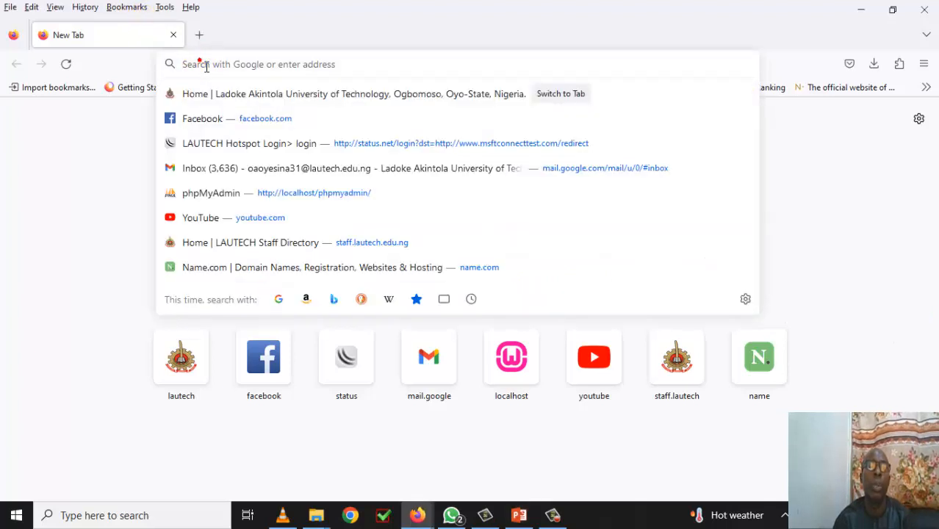
right_click(205, 65)
left_click(233, 164)
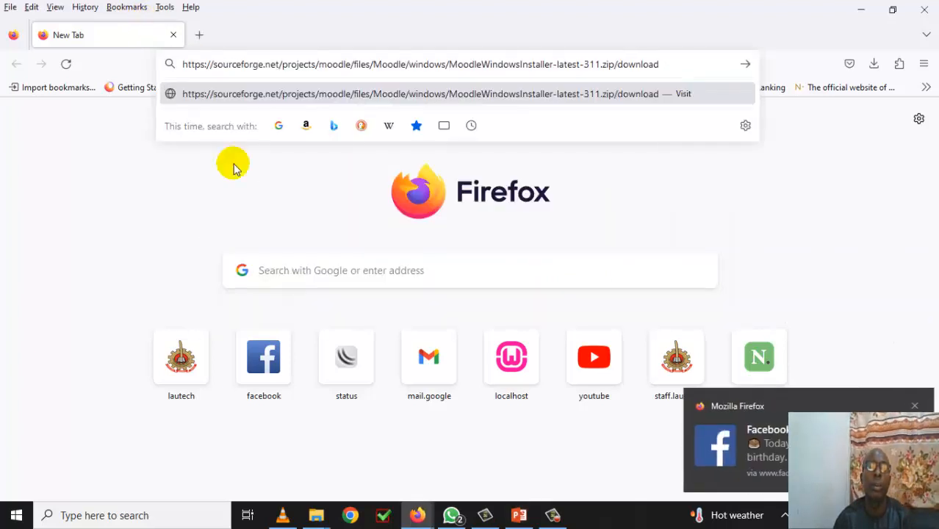
key("Return")
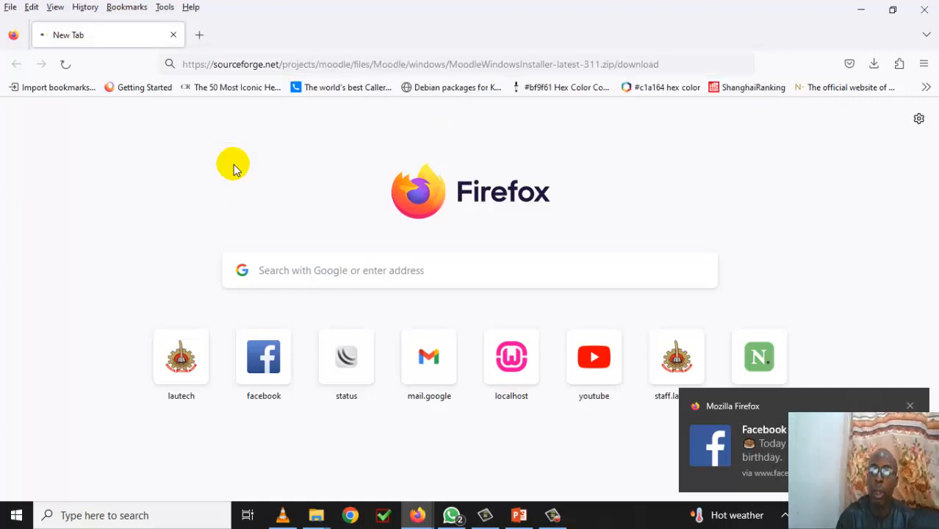
left_click(911, 406)
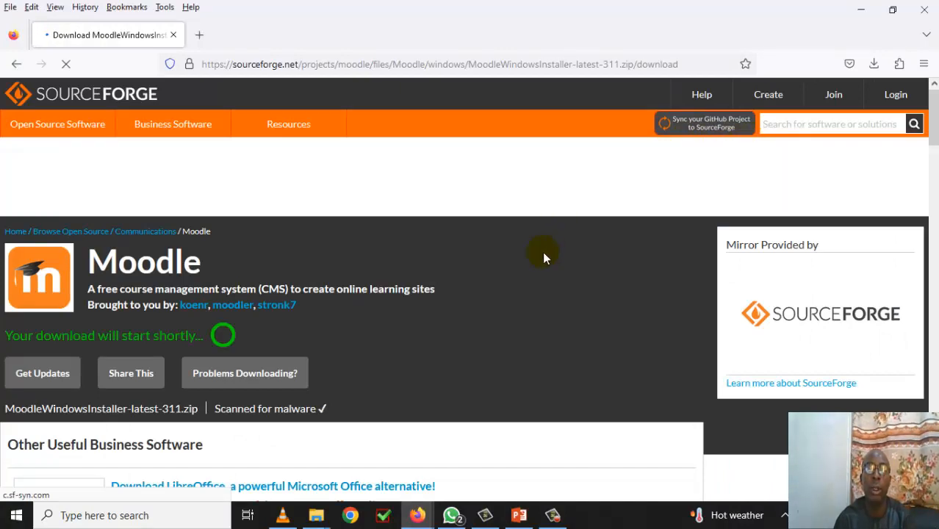
scroll(543, 252, "down", 5)
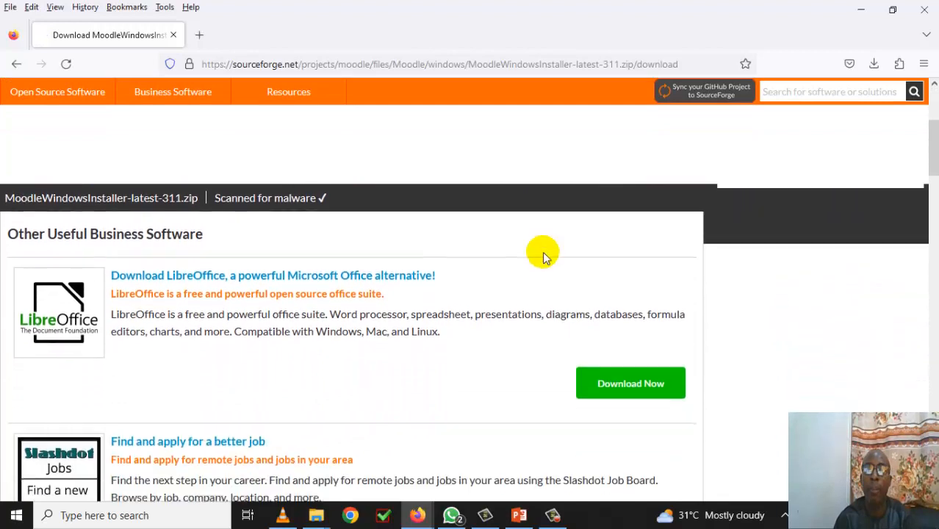
scroll(542, 252, "up", 4)
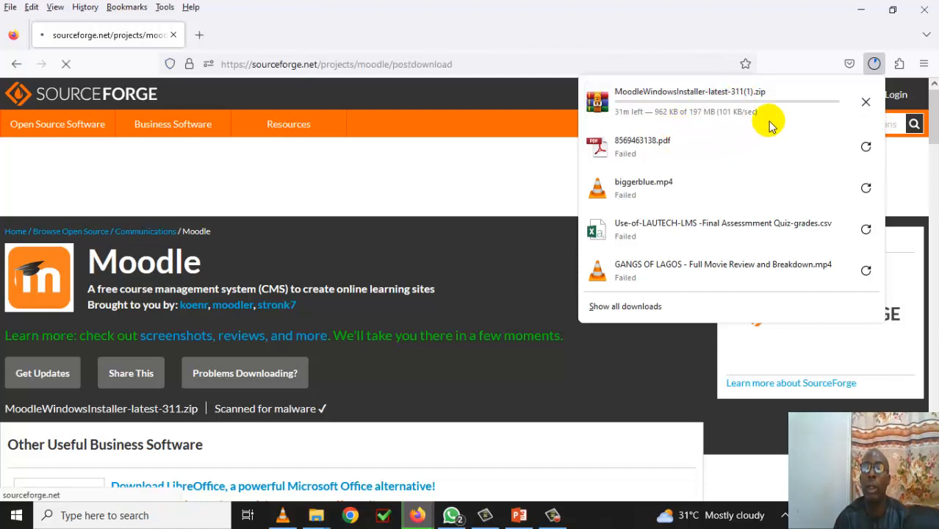
- Cancel the duplicate zip download and bring the Downloads folder window forward
left_click(866, 104)
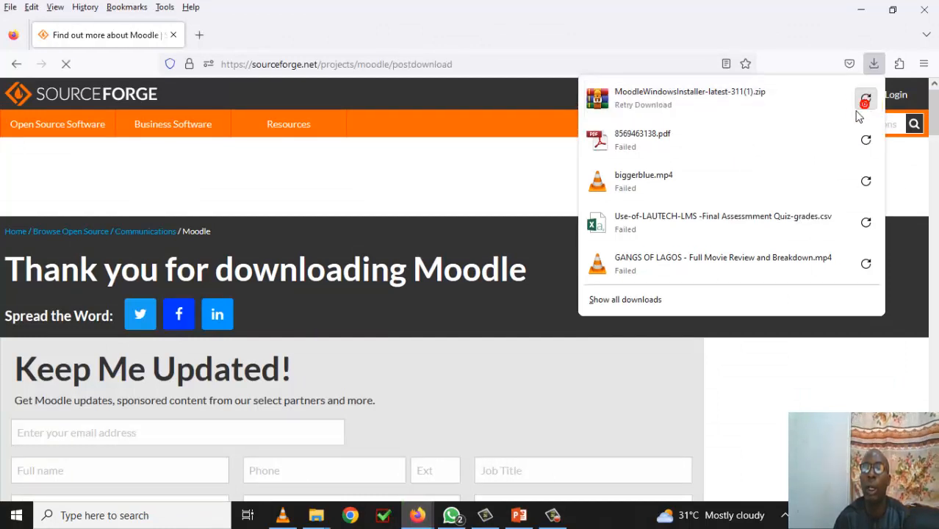
left_click(316, 515)
left_click(294, 479)
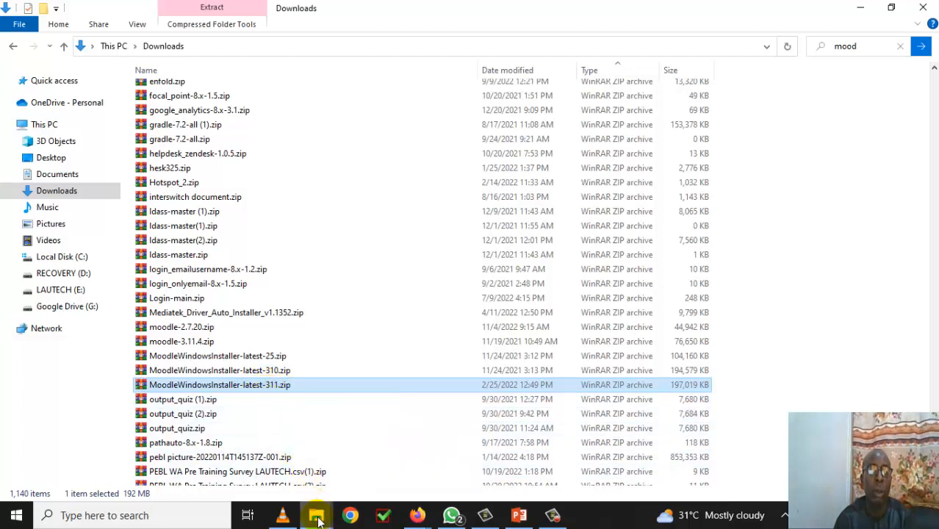
- Create a new folder named moodle on Local Disk (C:)
mouse_move(318, 520)
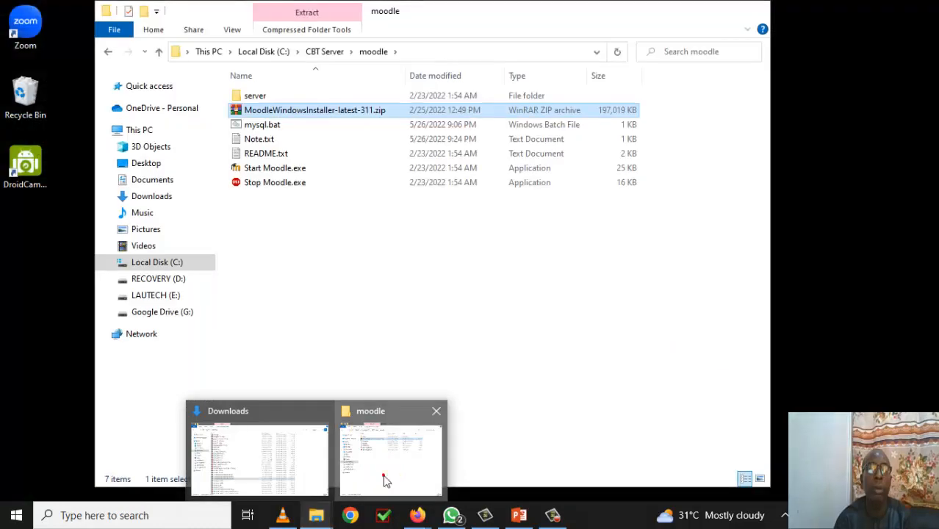
left_click(383, 476)
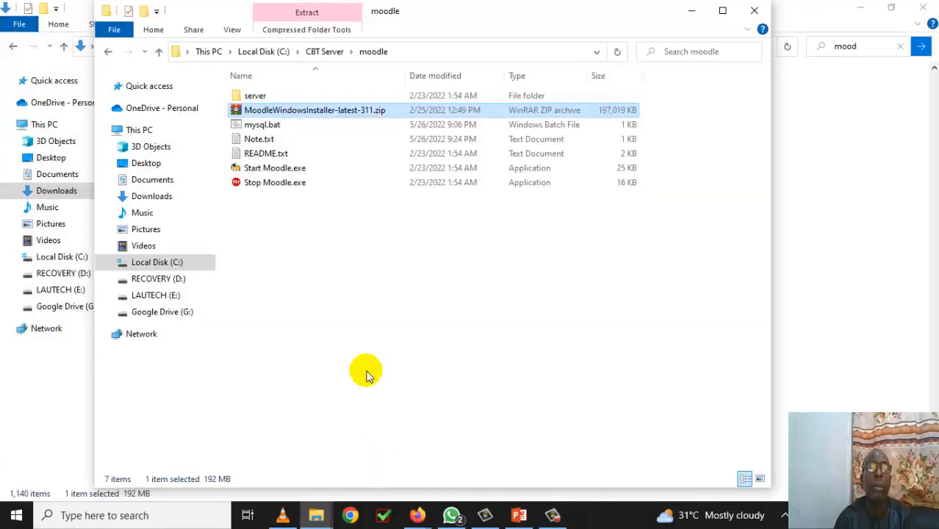
left_click(253, 52)
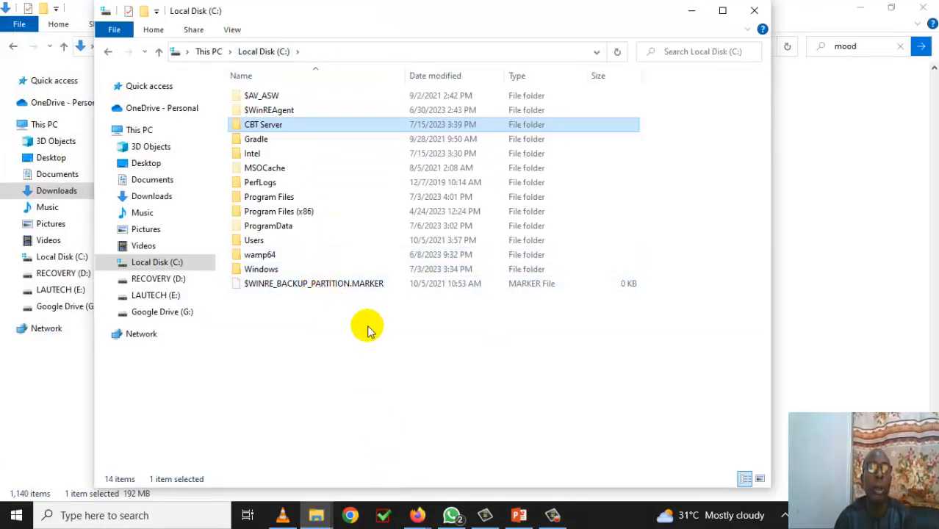
right_click(294, 346)
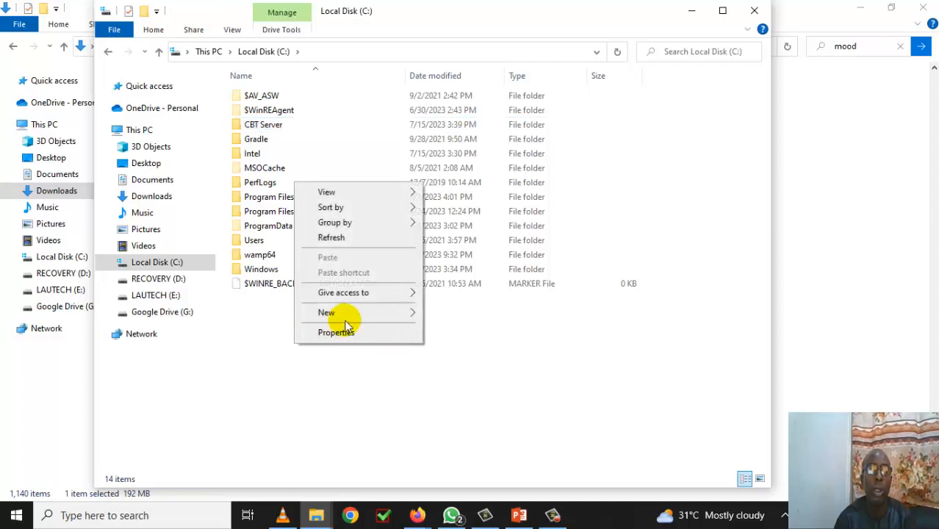
mouse_move(367, 315)
left_click(455, 314)
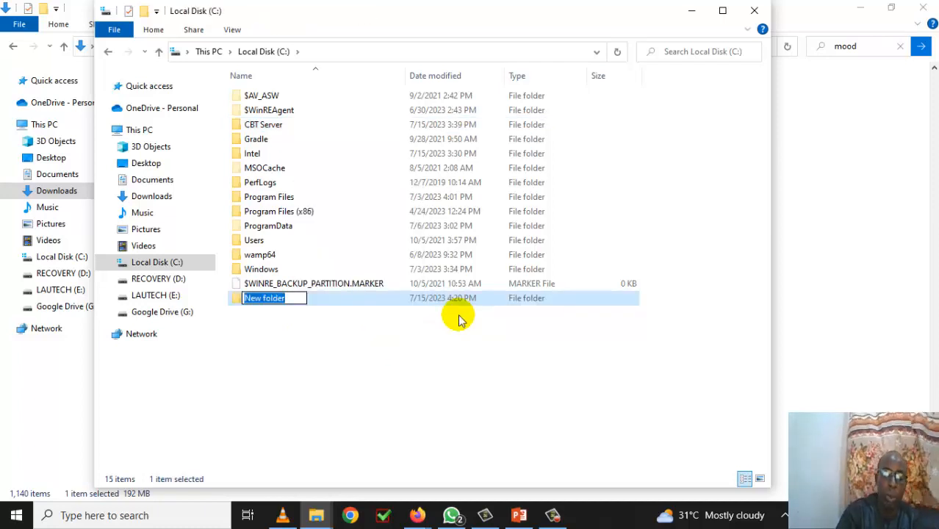
type("moodle")
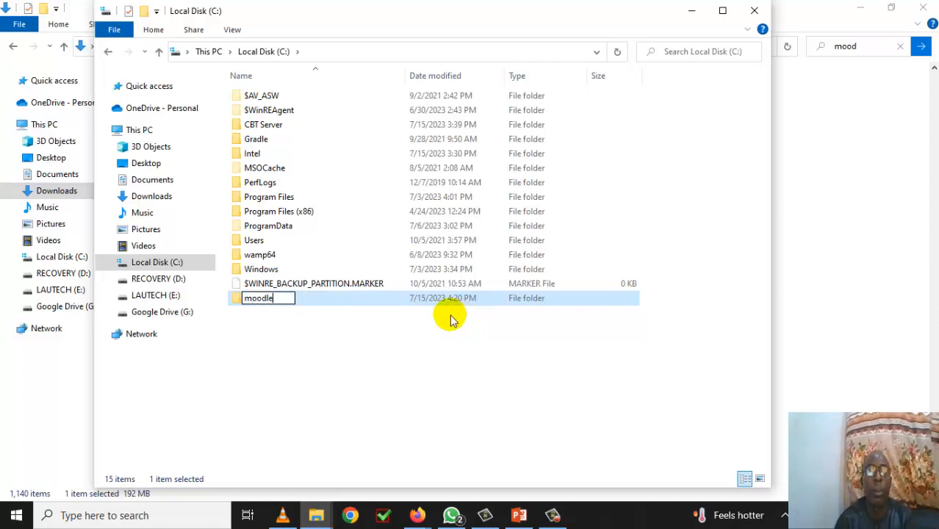
left_click(453, 320)
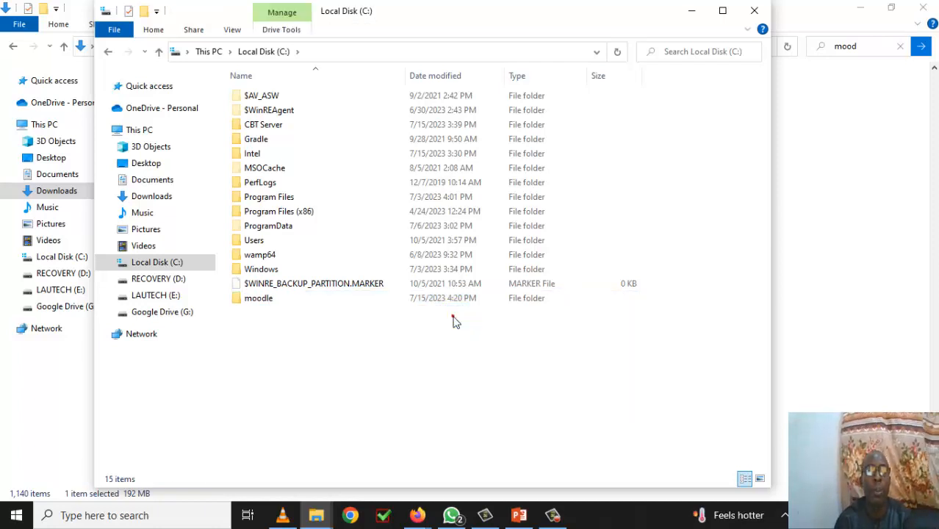
- Copy MoodleWindowsInstaller-latest-311.zip from Downloads into the C:\moodle folder
double_click(250, 300)
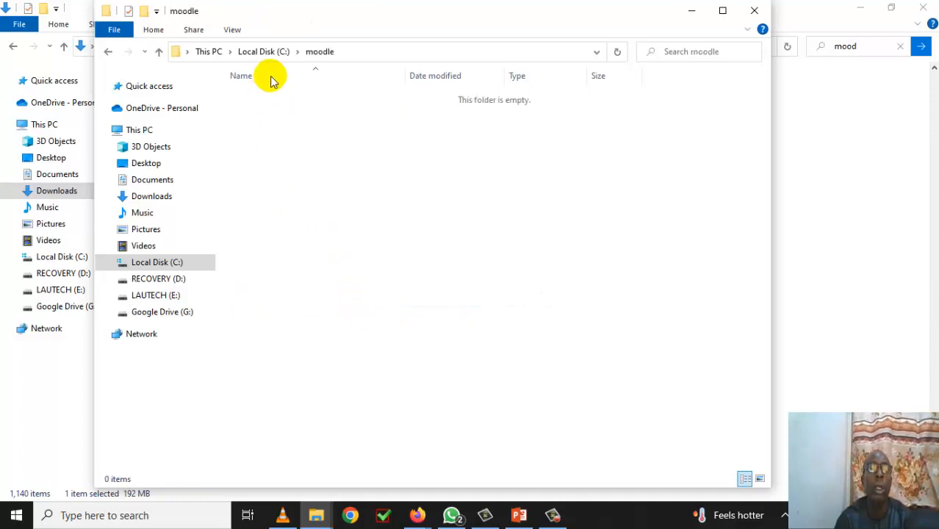
left_click_drag(314, 19, 447, 22)
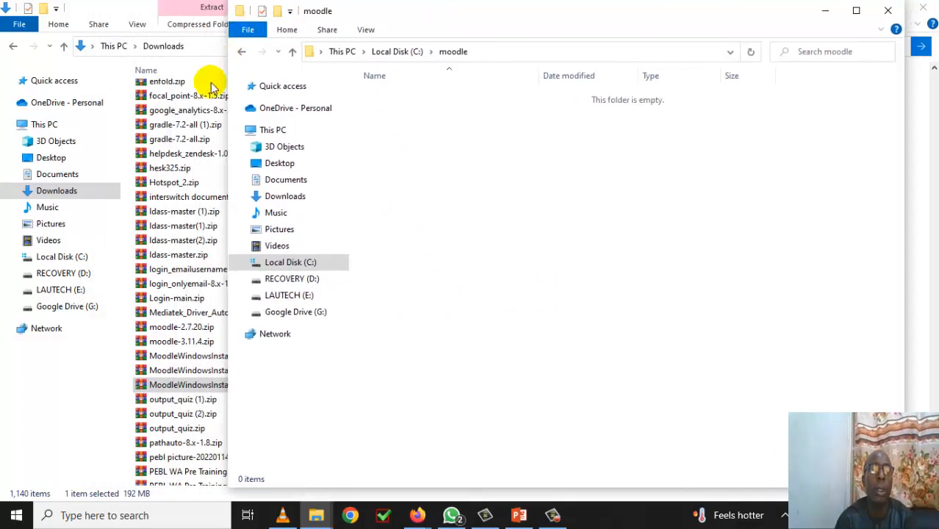
left_click(187, 392)
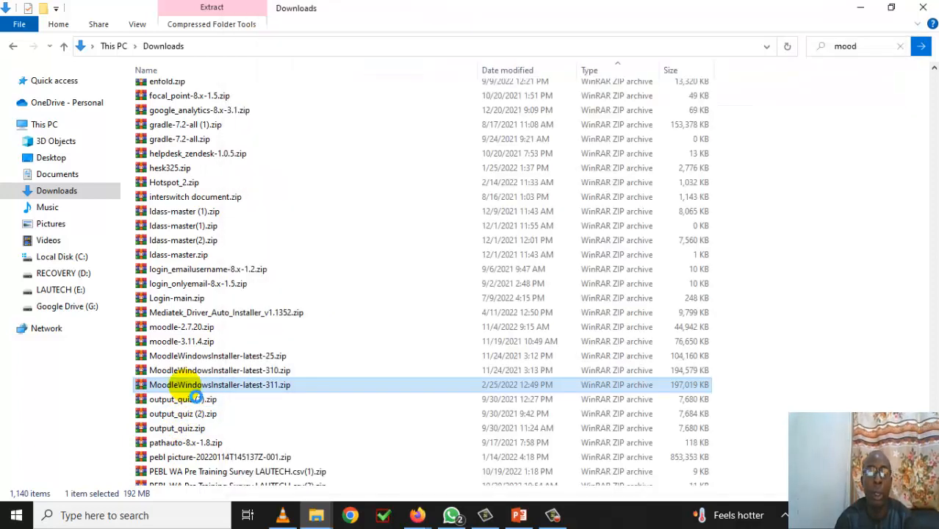
right_click(187, 386)
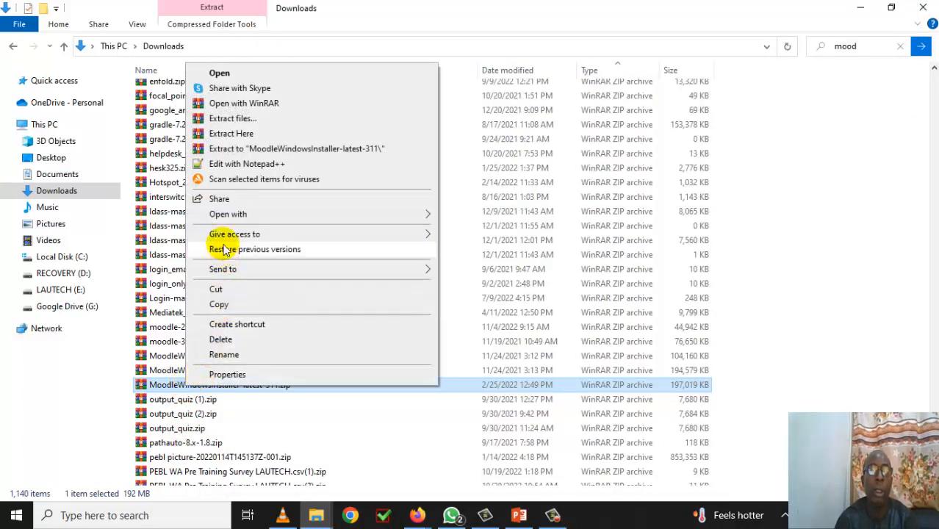
left_click(235, 304)
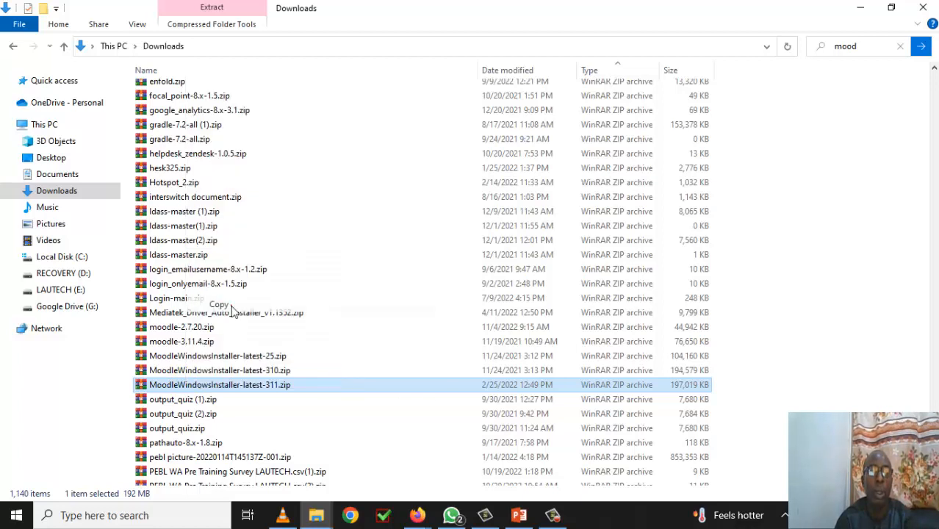
left_click(856, 13)
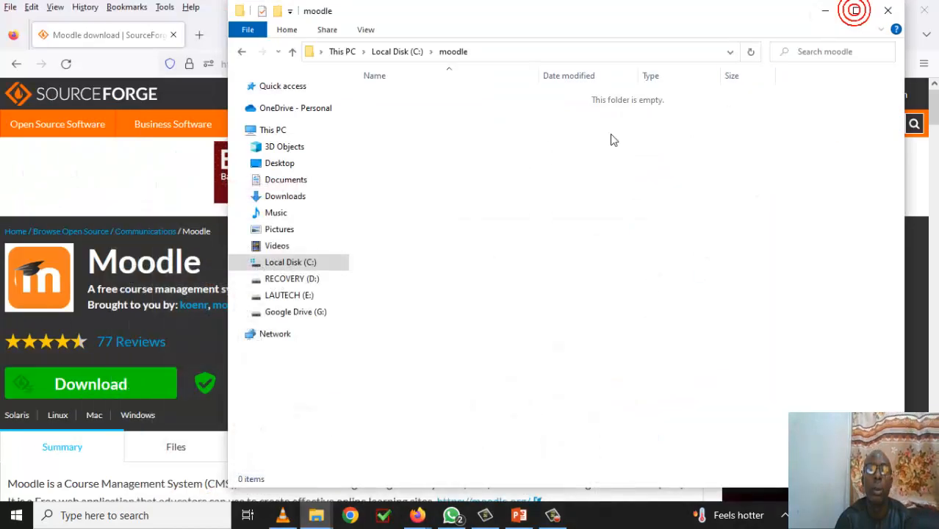
right_click(446, 220)
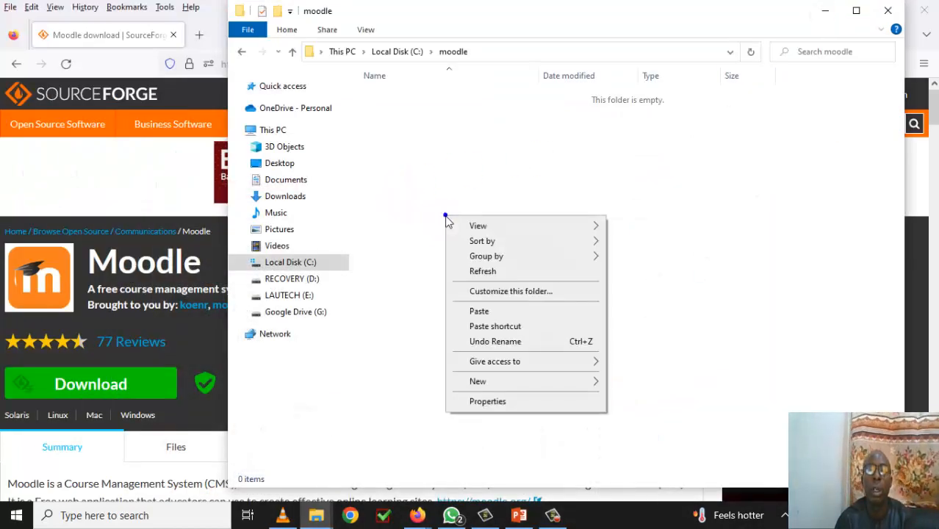
left_click(482, 313)
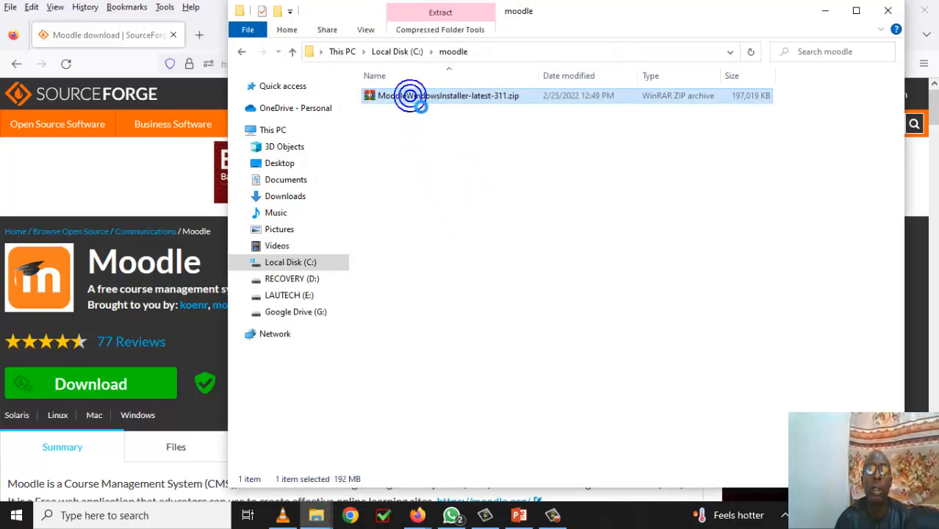
- Extract the installer zip in place with WinRAR, adding server, README.txt and Start/Stop Moodle.exe
right_click(411, 98)
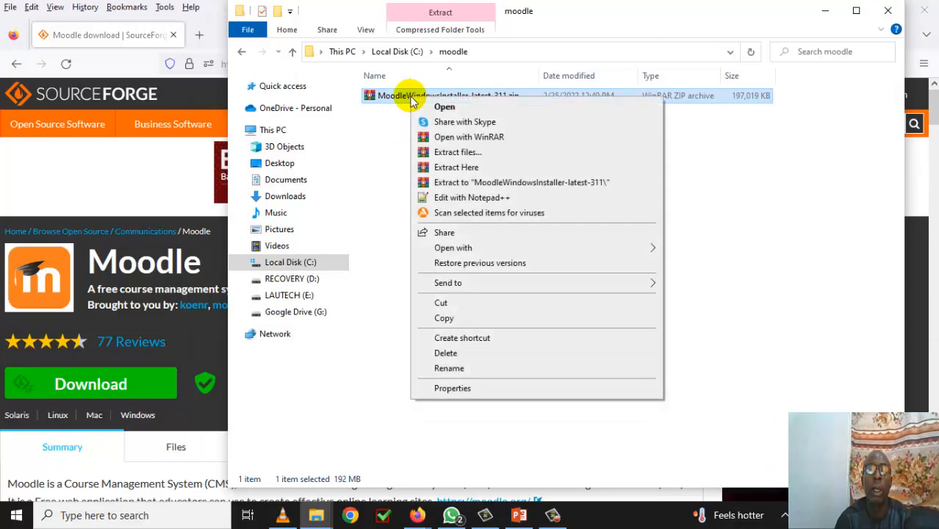
left_click(462, 170)
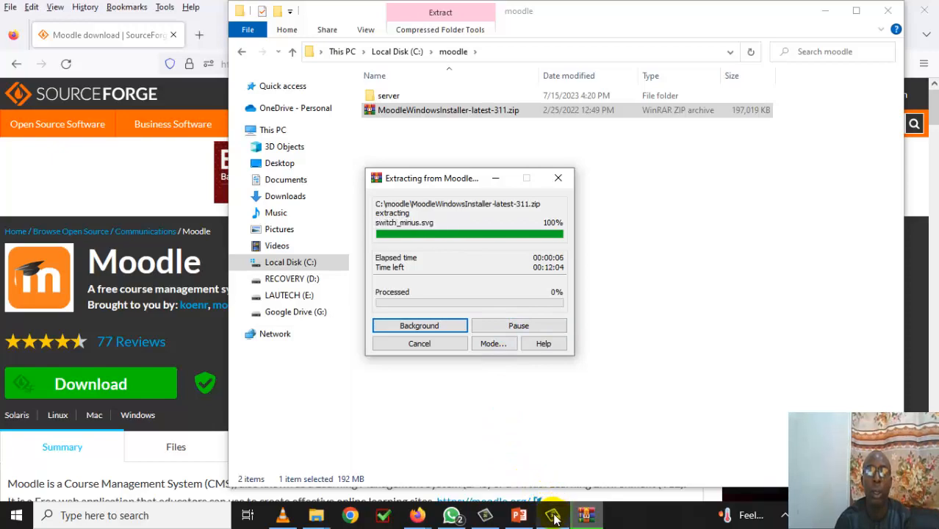
mouse_move(555, 520)
left_click(566, 457)
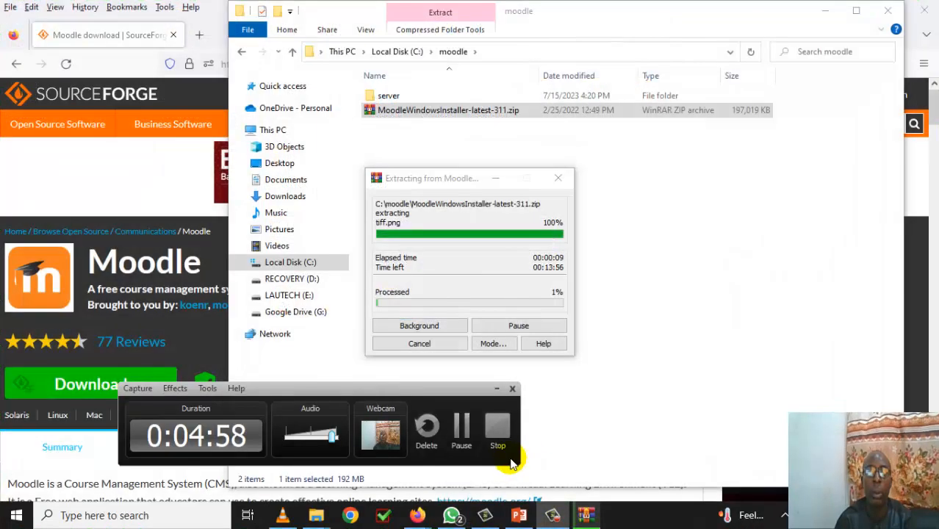
left_click(460, 436)
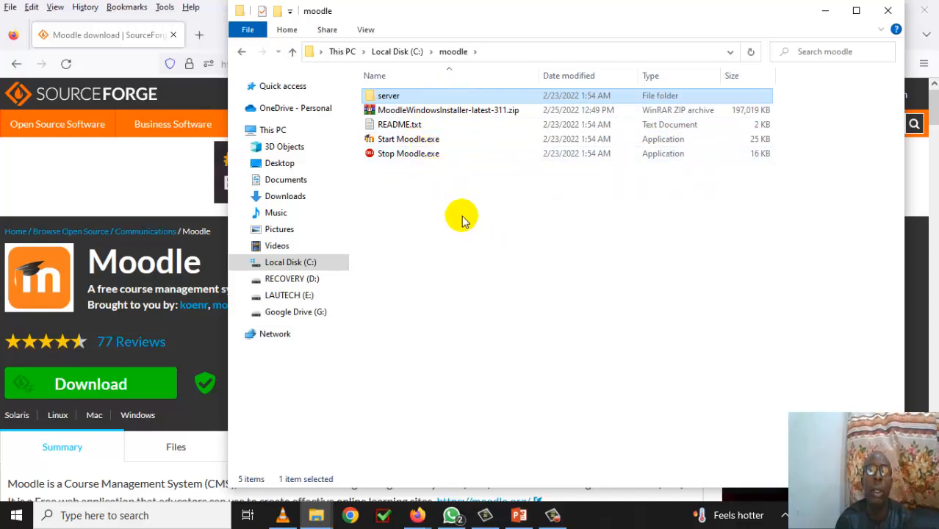
- Browse into C:\moodle\server\php and select the php.ini file
double_click(375, 98)
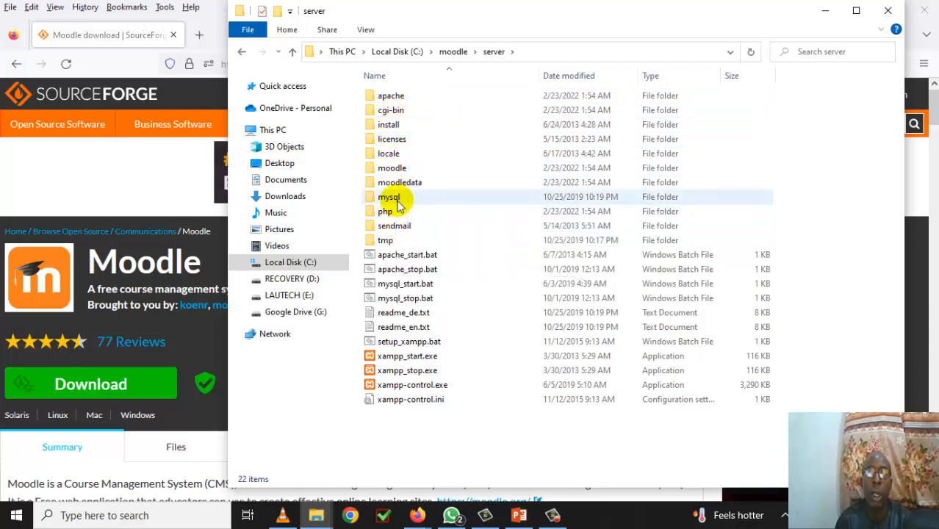
double_click(375, 215)
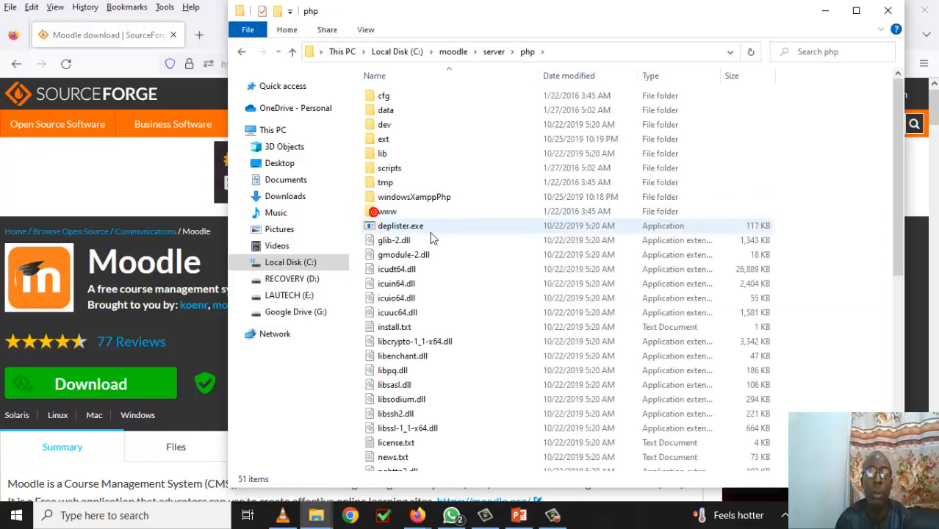
scroll(476, 323, "down", 4)
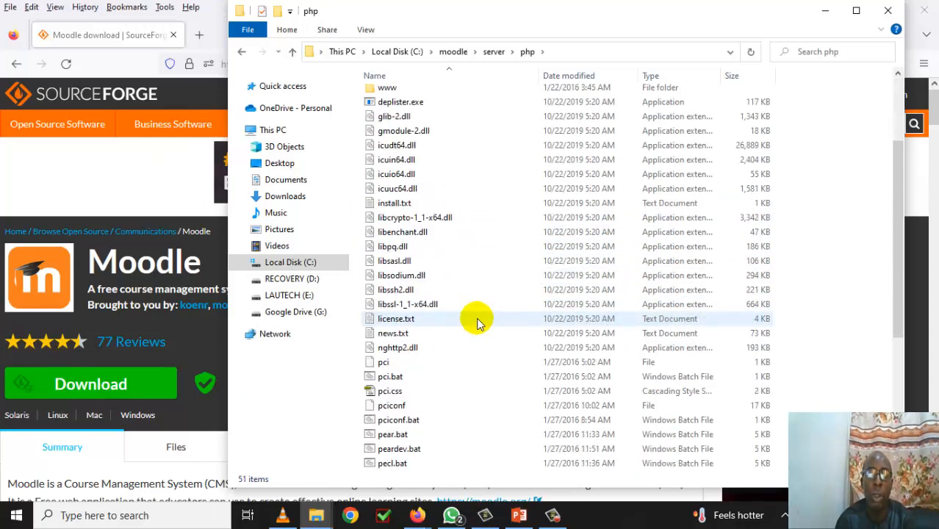
scroll(476, 323, "down", 4)
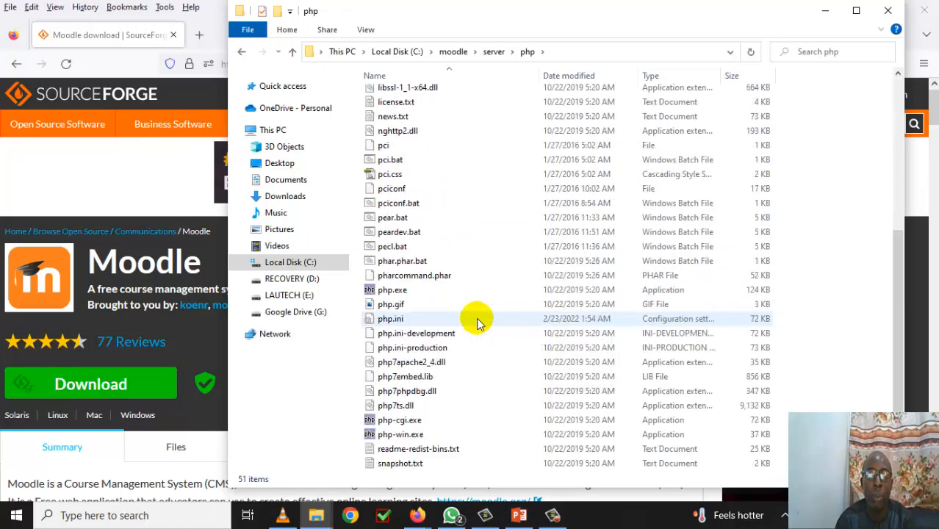
scroll(476, 323, "down", 1)
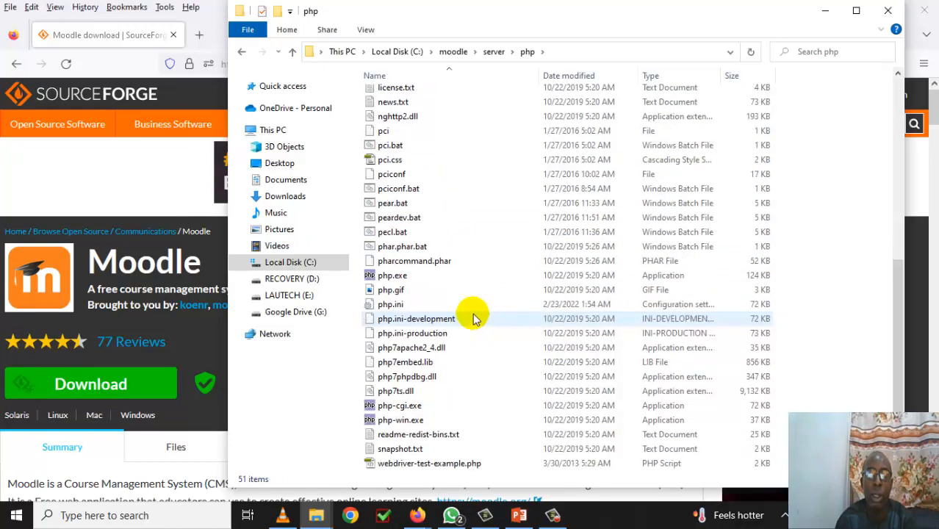
left_click(403, 307)
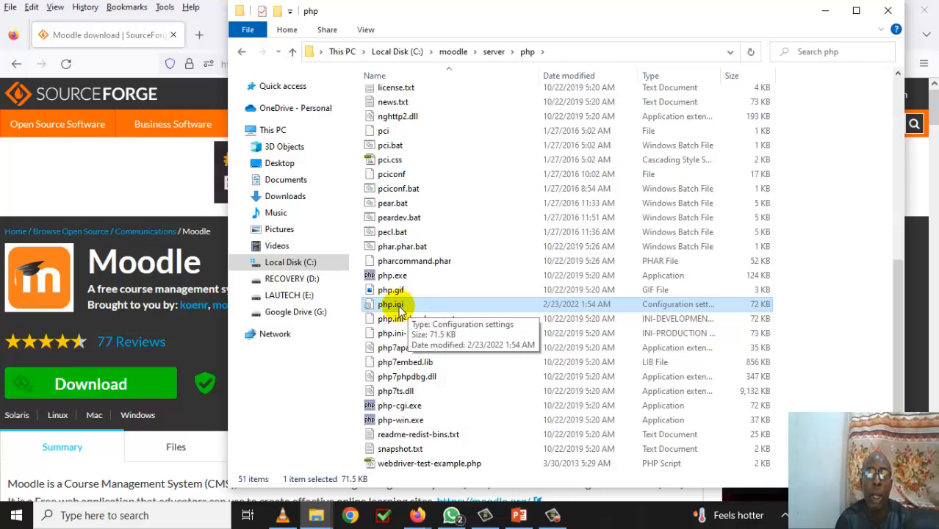
double_click(402, 308)
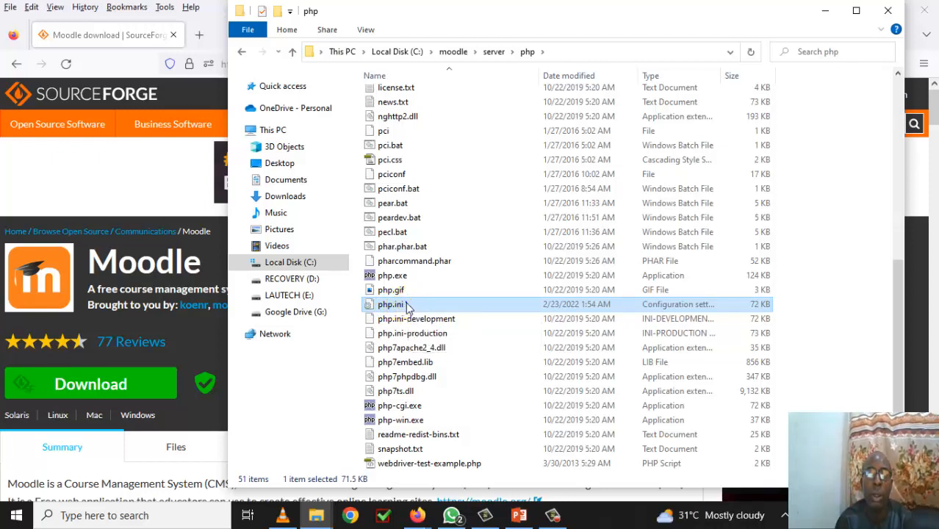
- Open php.ini in Notepad and search 'max' to reach the max_execution_time setting
right_click(408, 307)
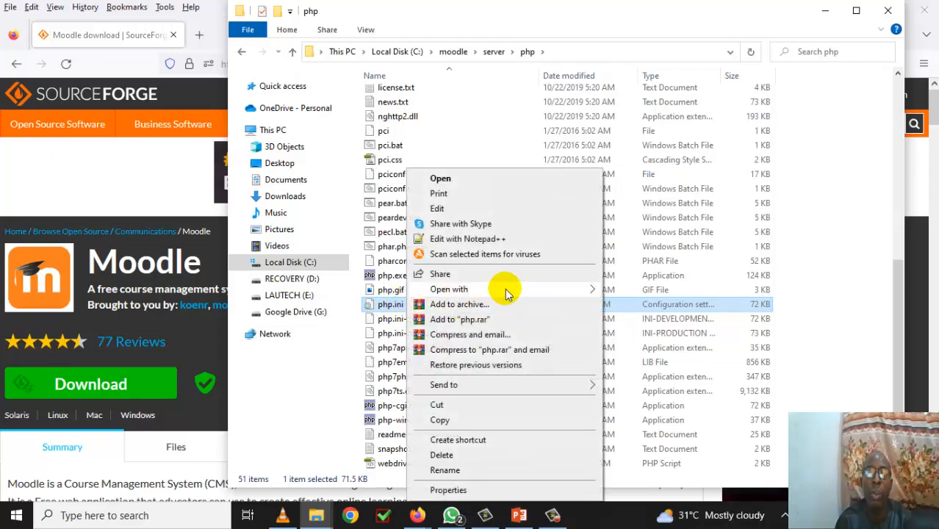
mouse_move(534, 289)
left_click(637, 291)
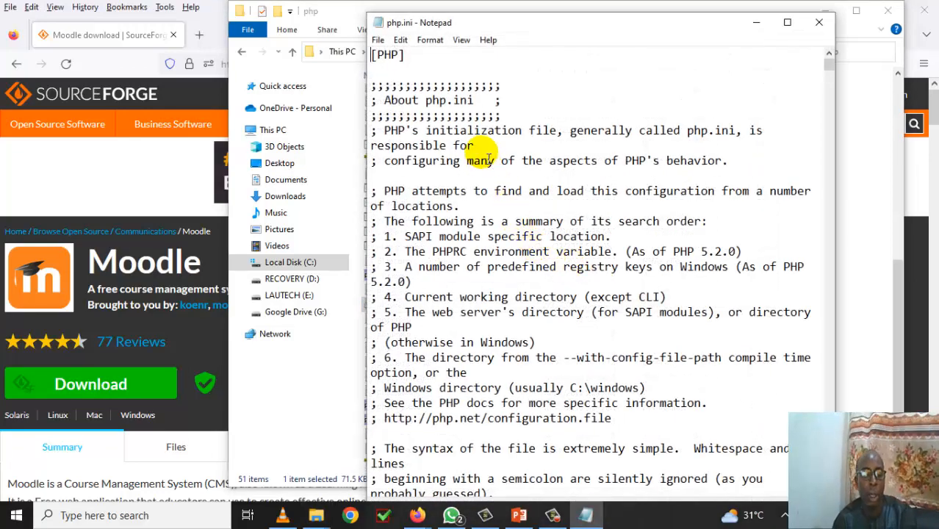
key("ctrl+f")
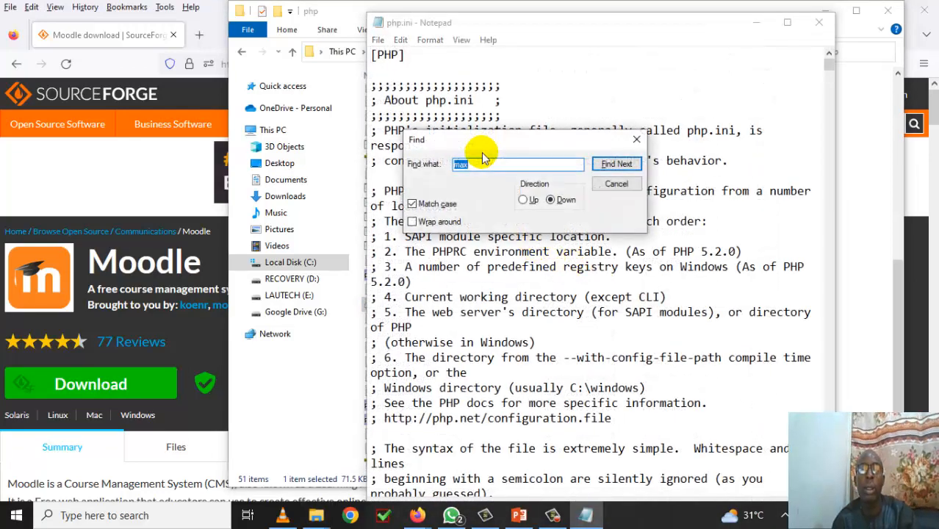
left_click(617, 166)
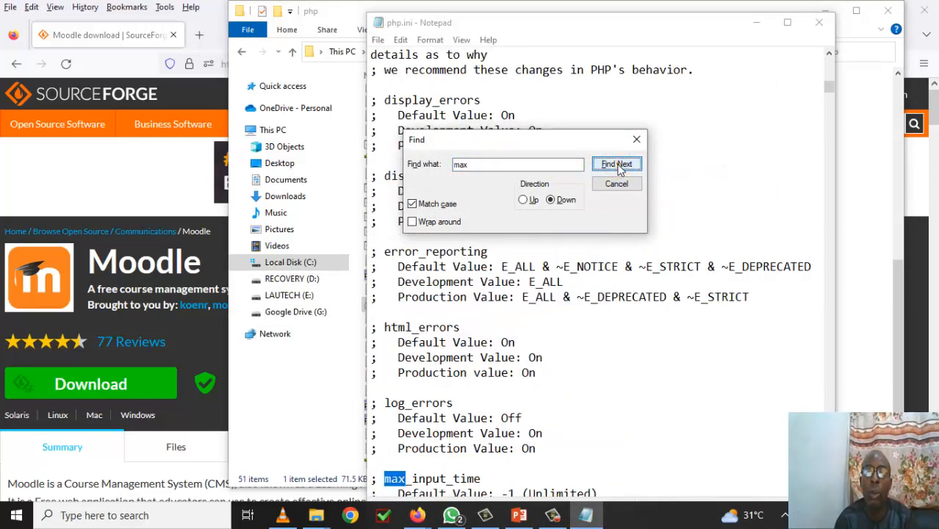
left_click(618, 166)
left_click(618, 166)
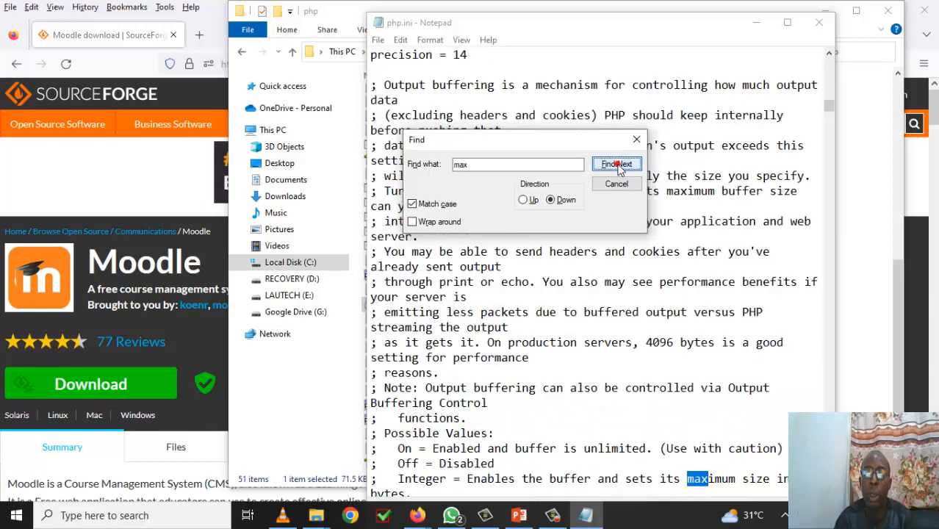
left_click(618, 166)
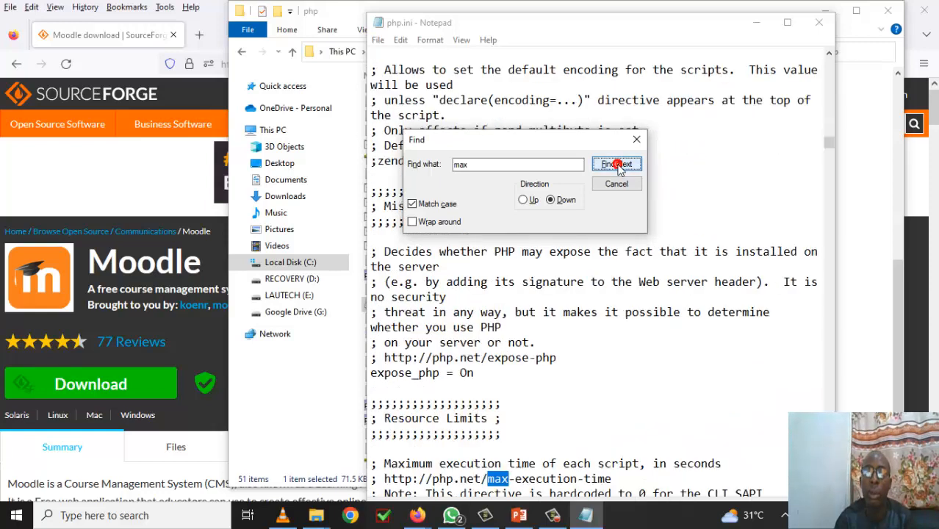
scroll(738, 341, "down", 2)
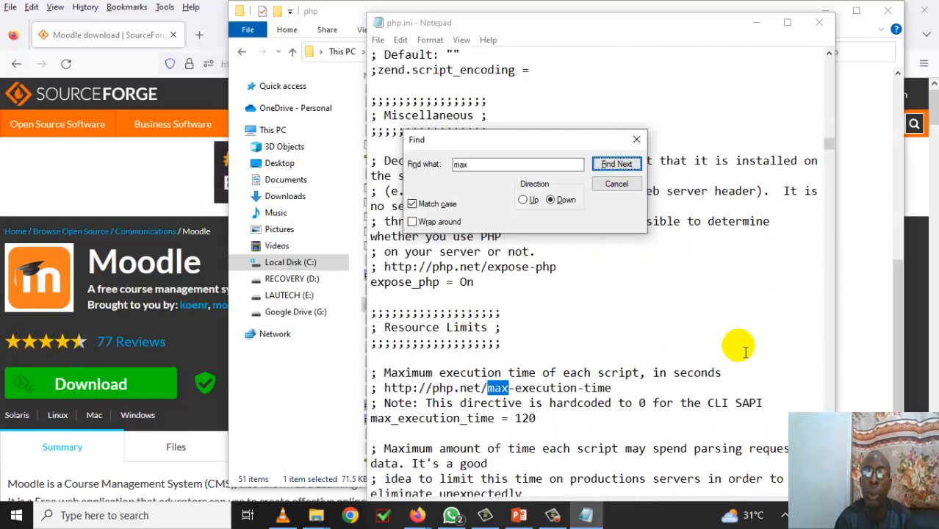
scroll(744, 351, "down", 1)
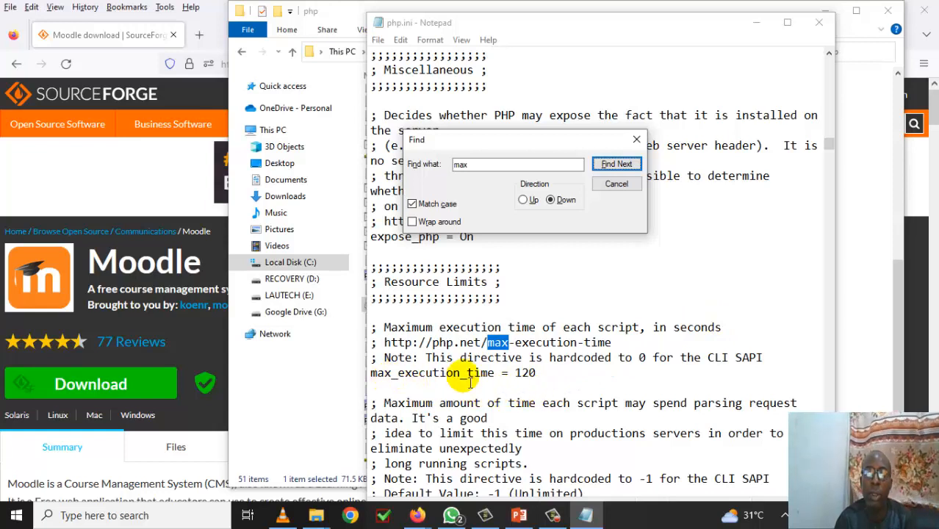
- Change max_execution_time from 120 to 1200 and save php.ini
left_click(548, 374)
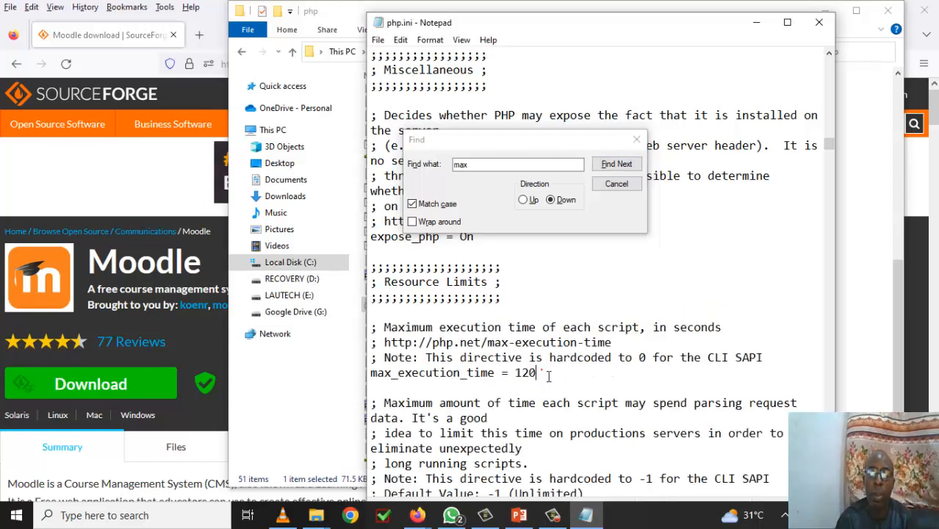
type("0")
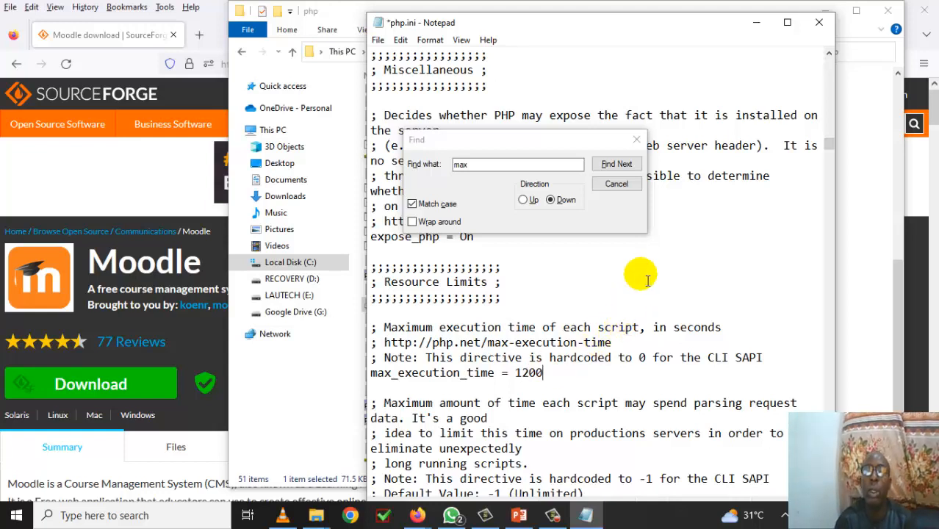
left_click(636, 141)
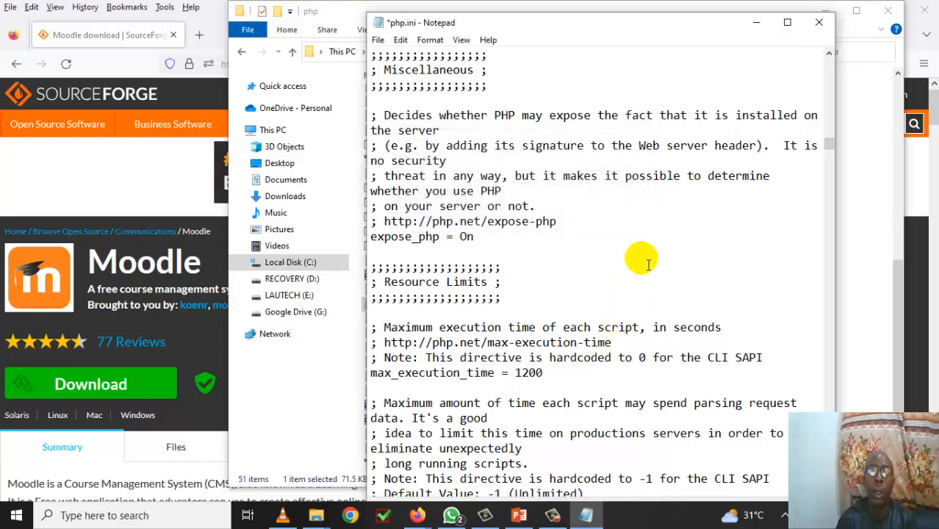
key("ctrl+s")
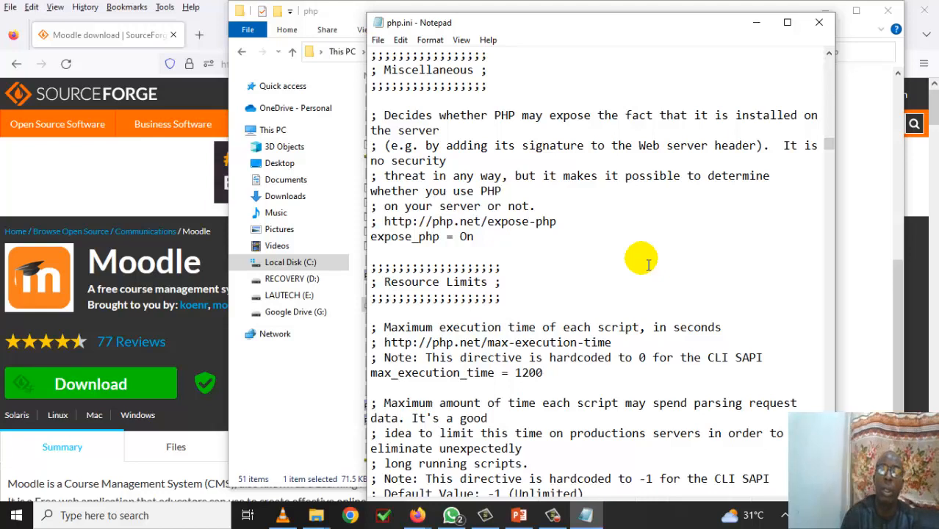
- Run Start Moodle.exe from C:\moodle and set aside its Apache/MySQL console
left_click(818, 22)
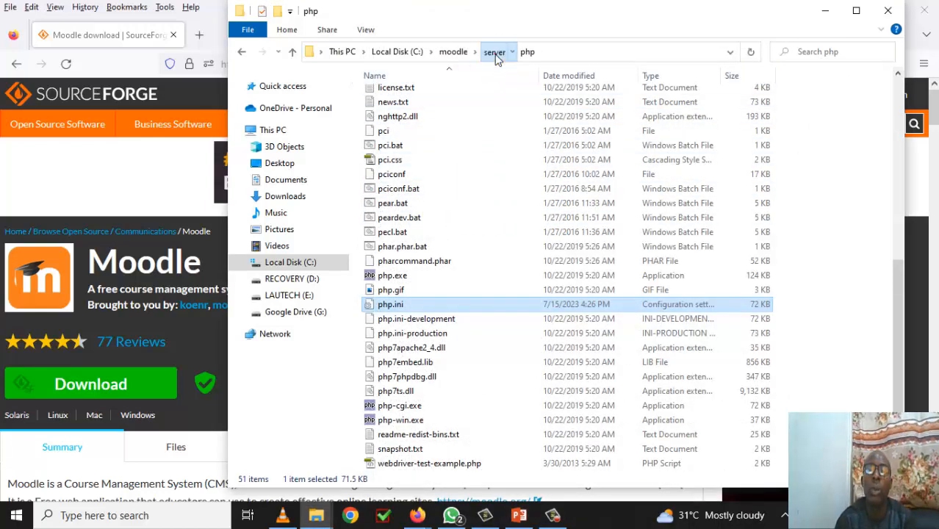
left_click(494, 55)
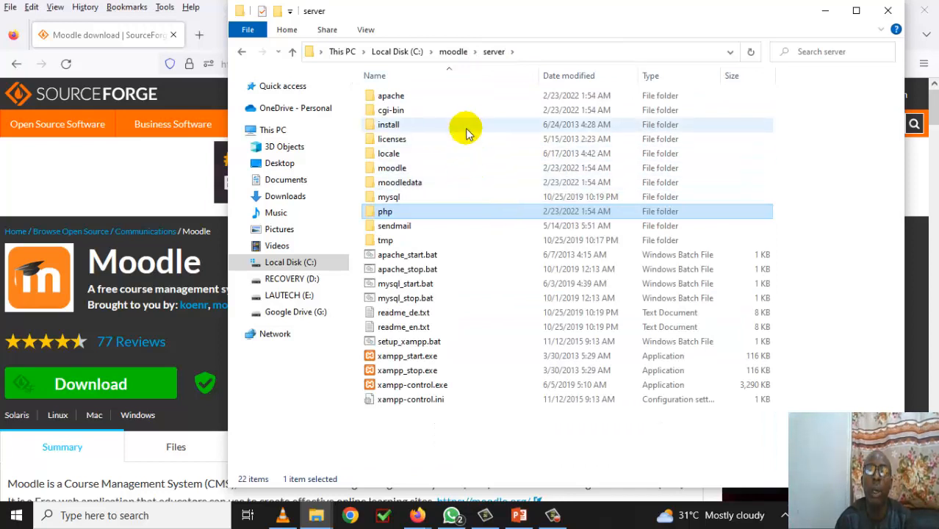
left_click(454, 51)
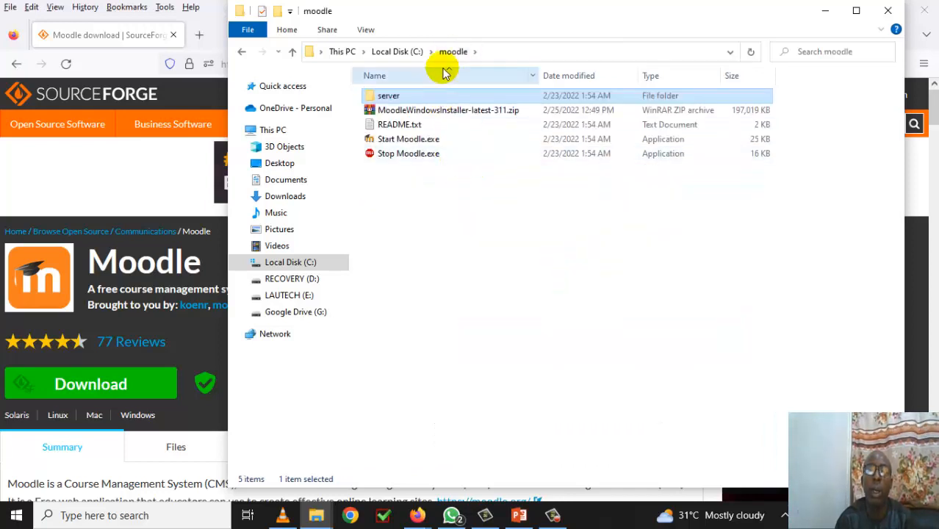
double_click(423, 142)
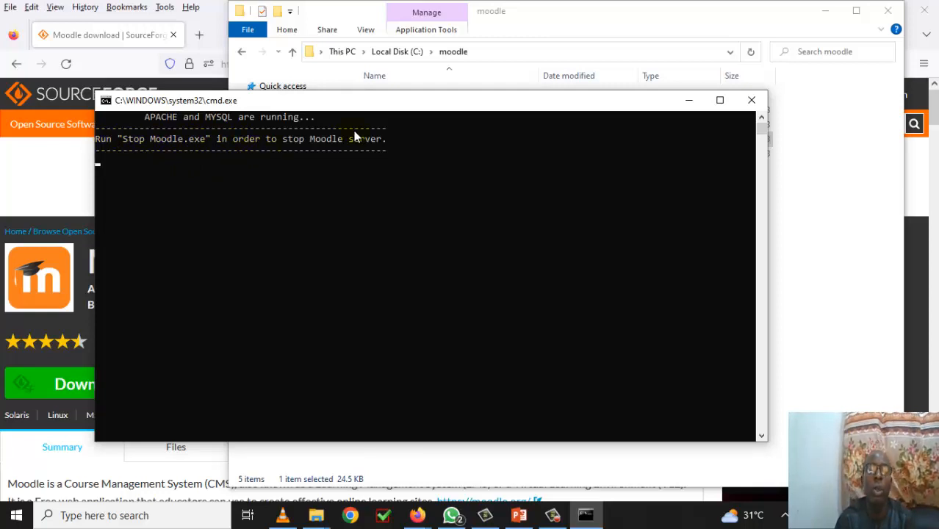
left_click_drag(377, 103, 394, 214)
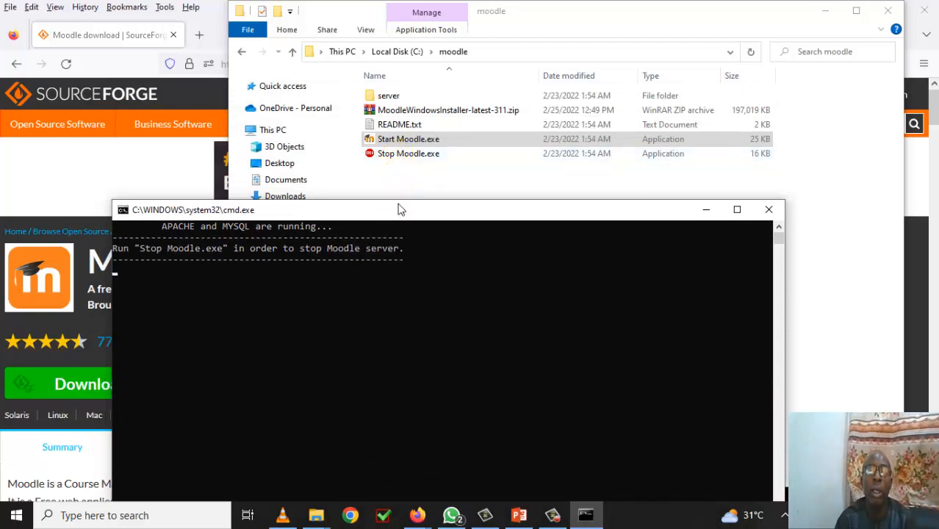
left_click_drag(398, 210, 392, 184)
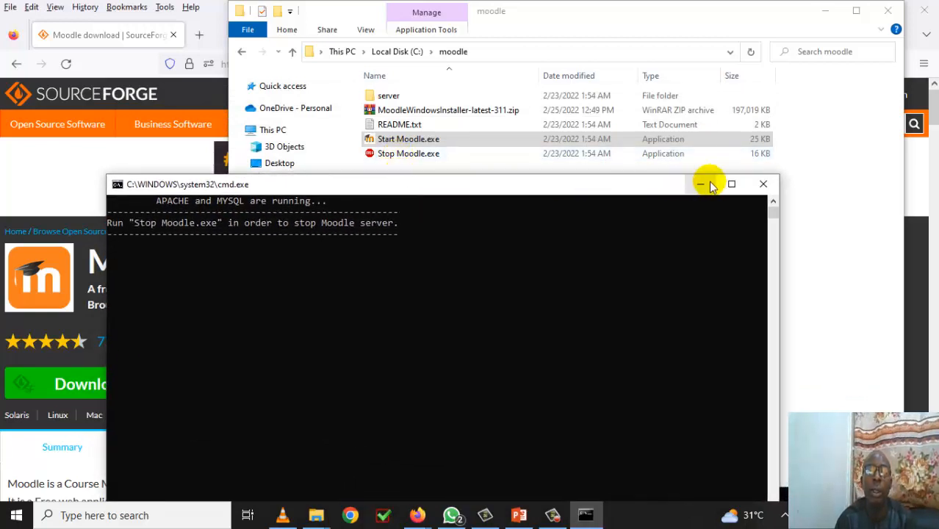
left_click(705, 185)
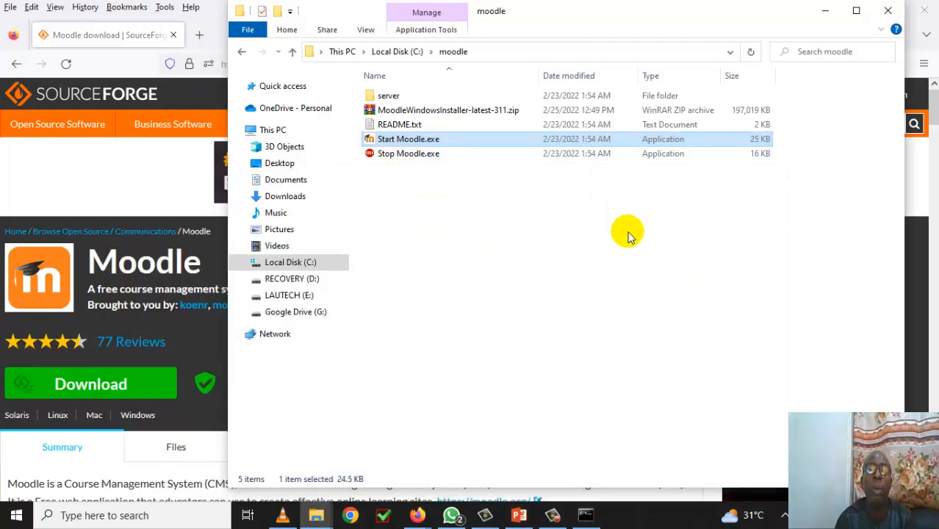
- Load localhost in a new Firefox tab to reach the Moodle 3.11.5+ installer in English (en)
left_click(828, 13)
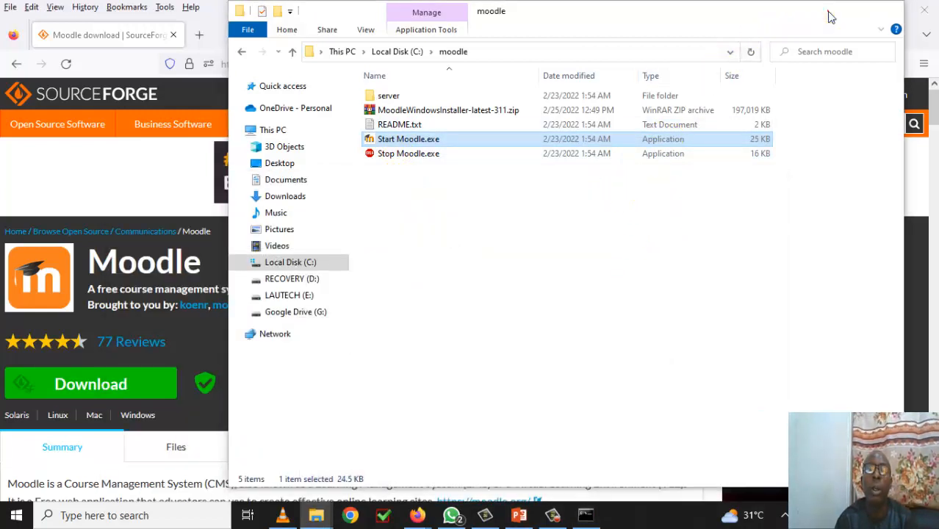
left_click(199, 37)
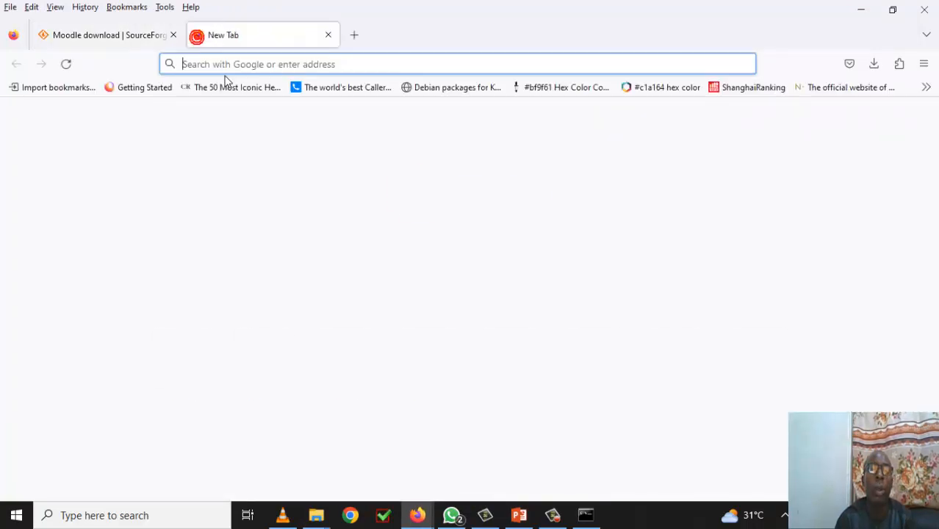
left_click(262, 71)
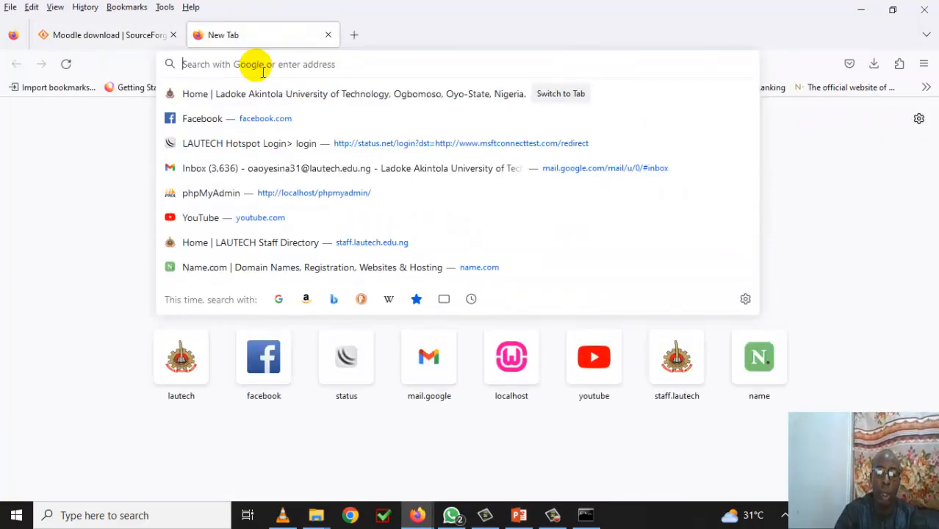
type("local")
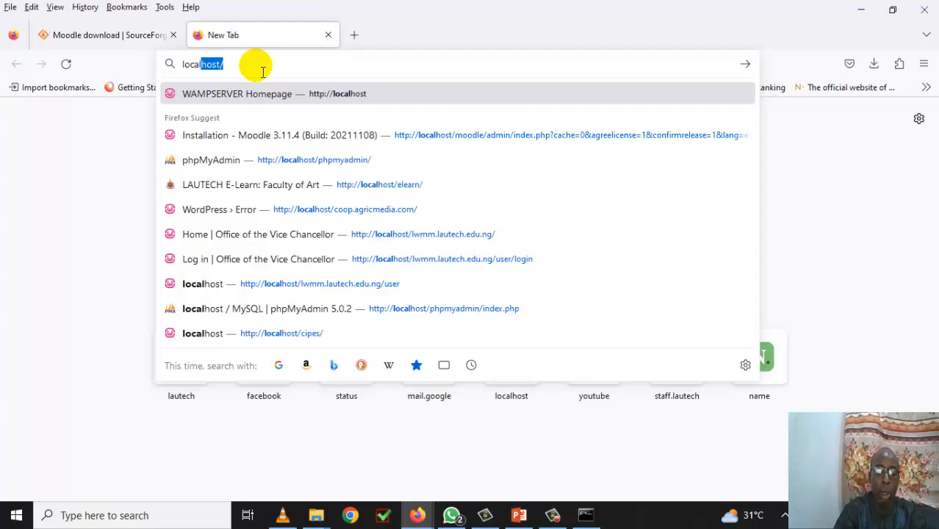
type("host")
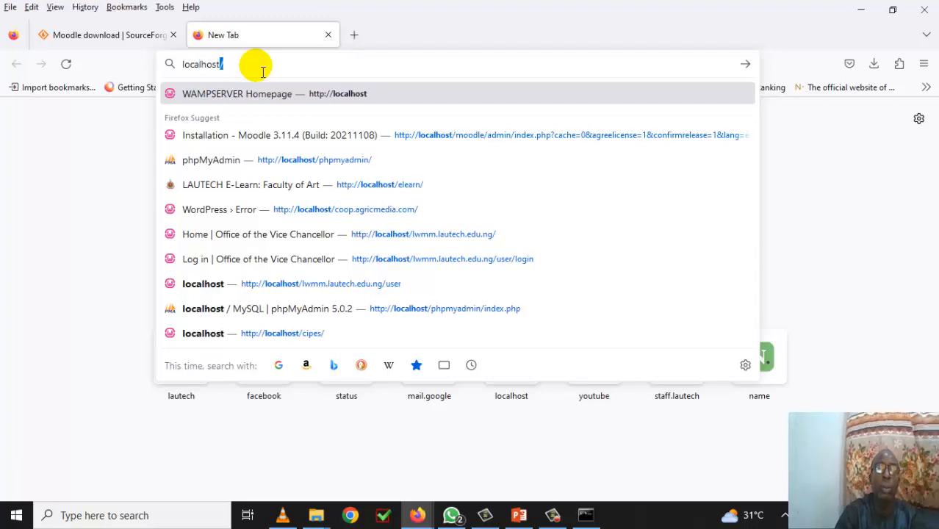
key("Return")
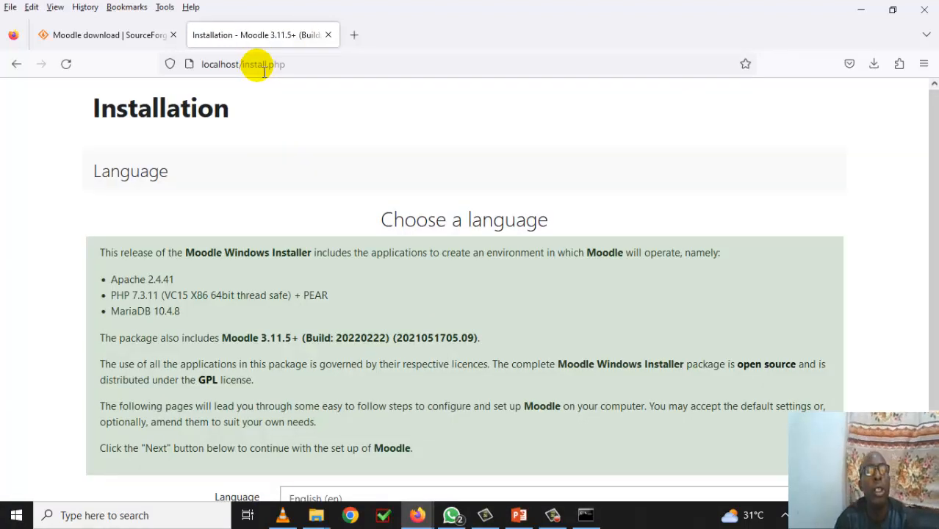
scroll(304, 132, "down", 2)
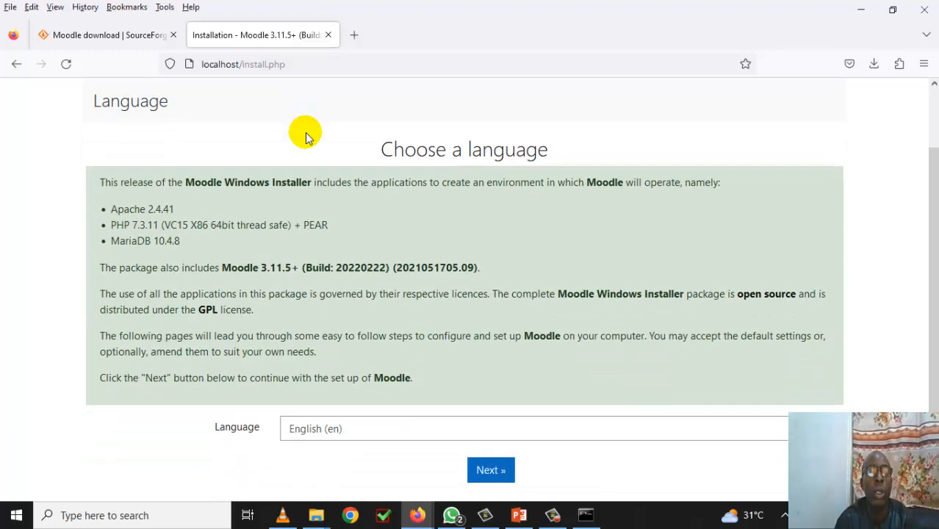
scroll(306, 137, "down", 1)
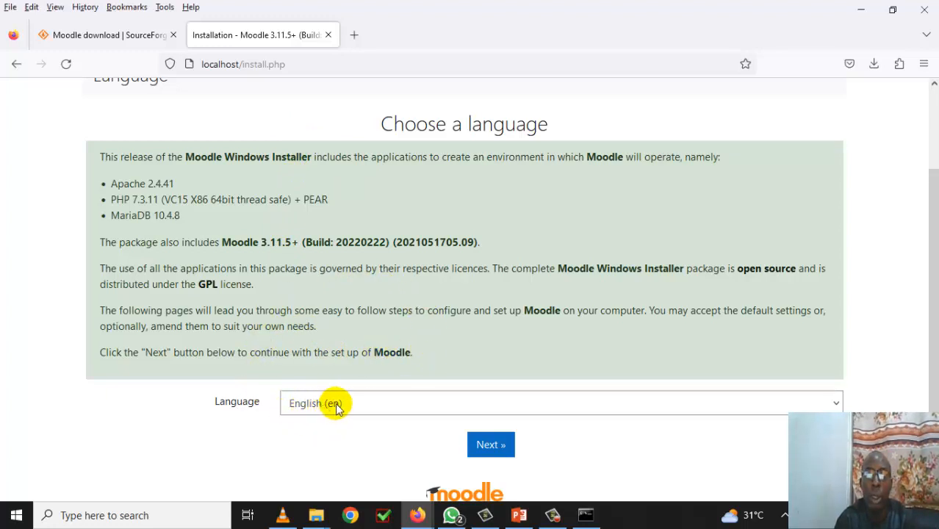
- Proceed with English and check the data directory C:\moodle\server\moodledata
left_click(496, 452)
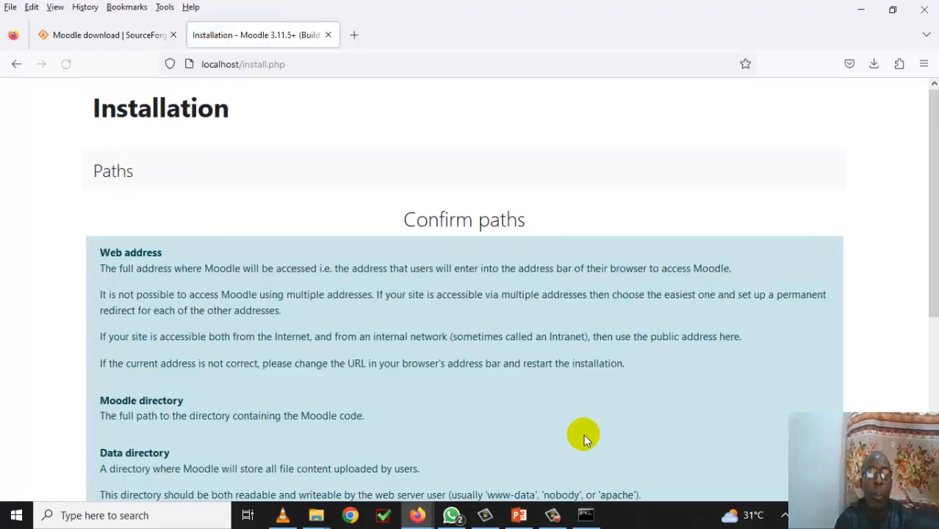
scroll(514, 354, "down", 5)
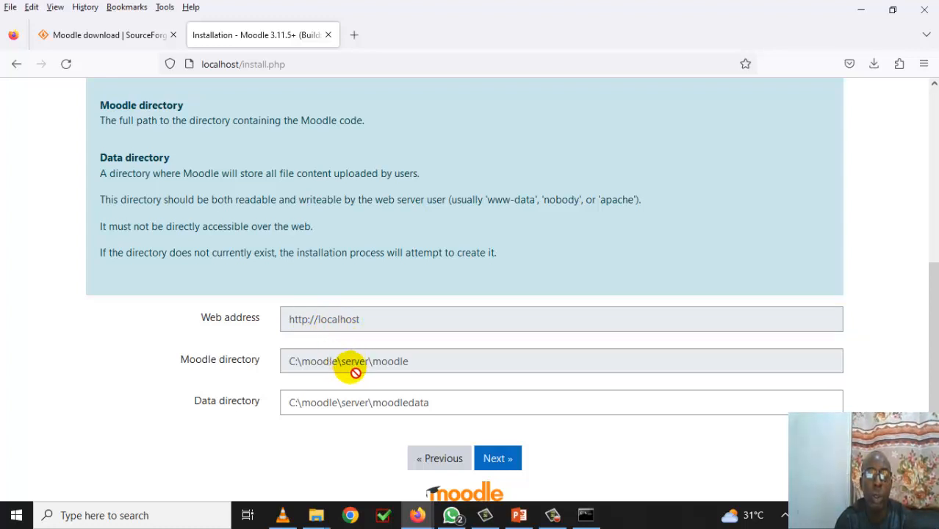
left_click(401, 403)
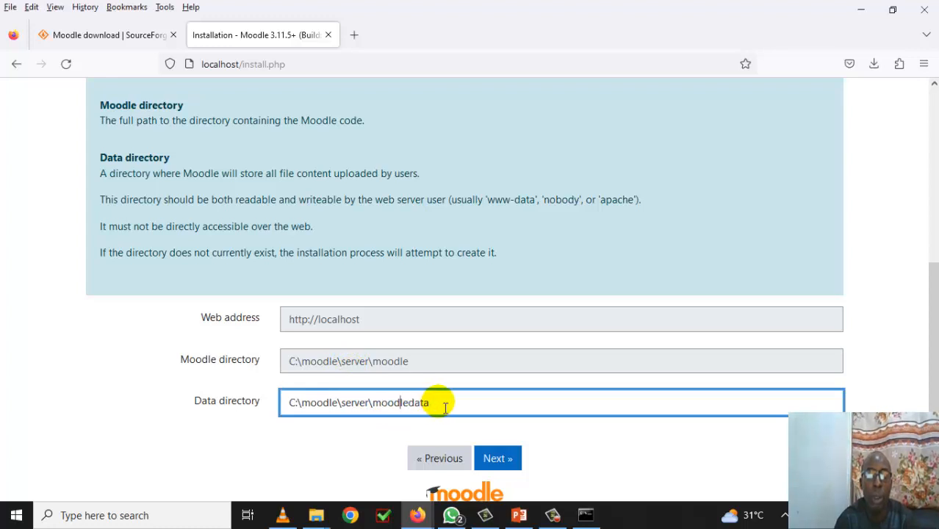
left_click(445, 408)
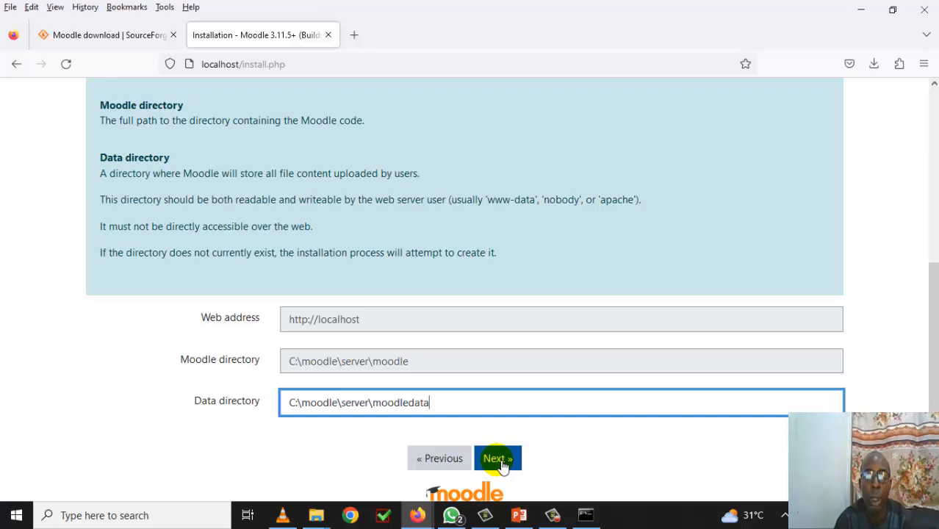
- Confirm the paths and accept database settings host localhost, name moodle, user root, prefix mdl_
left_click(502, 464)
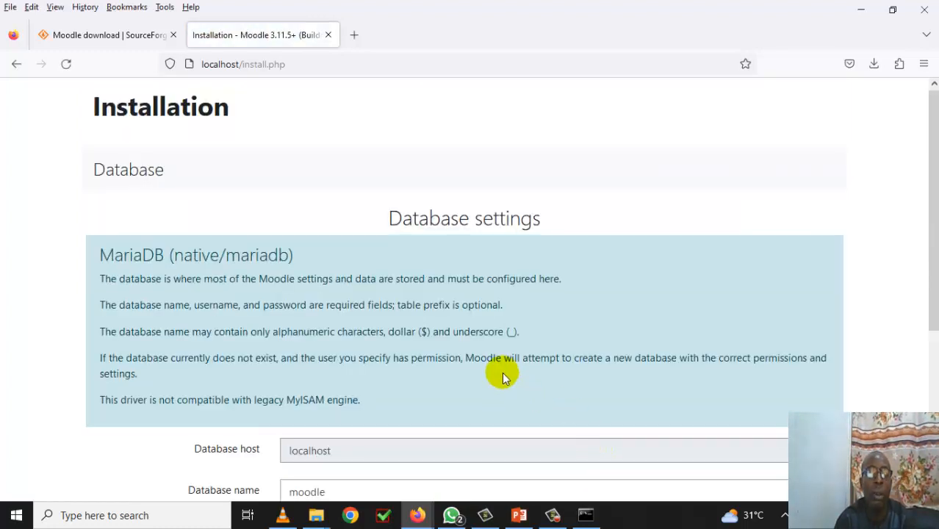
scroll(503, 378, "down", 2)
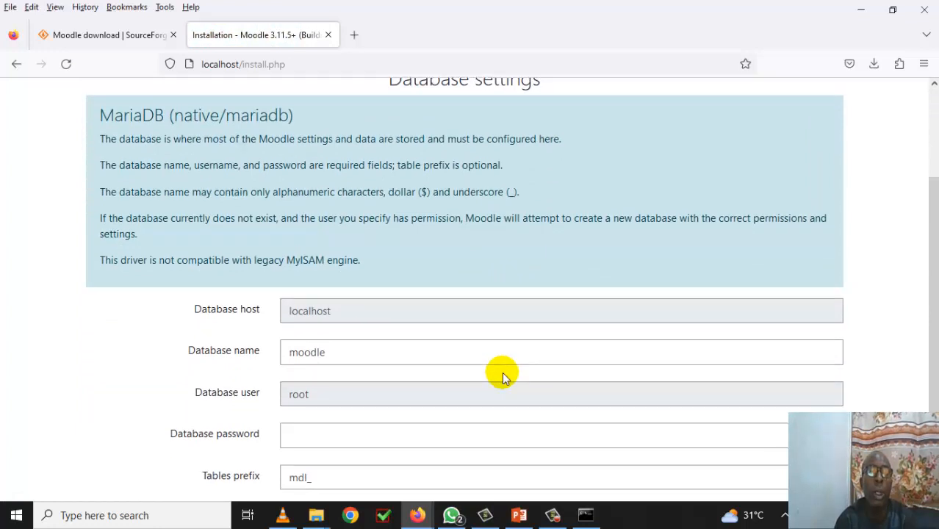
scroll(503, 378, "down", 2)
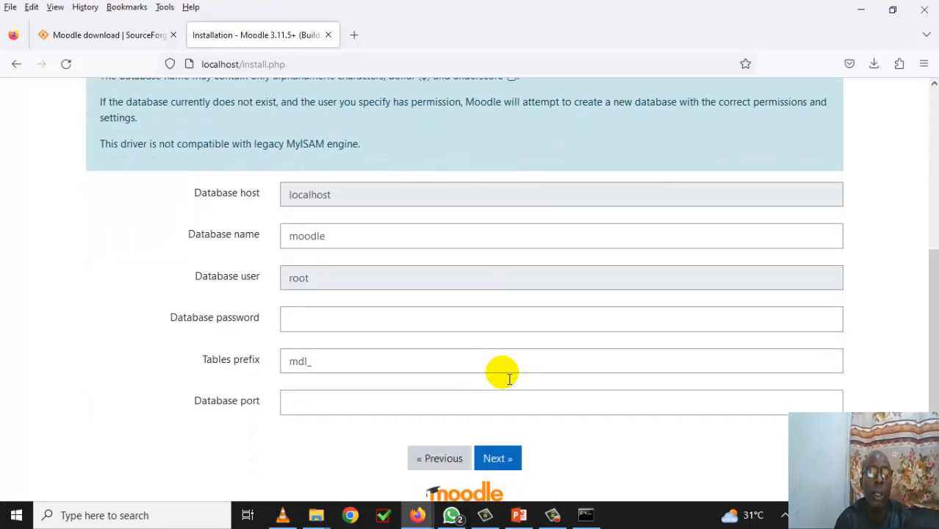
scroll(509, 378, "up", 1)
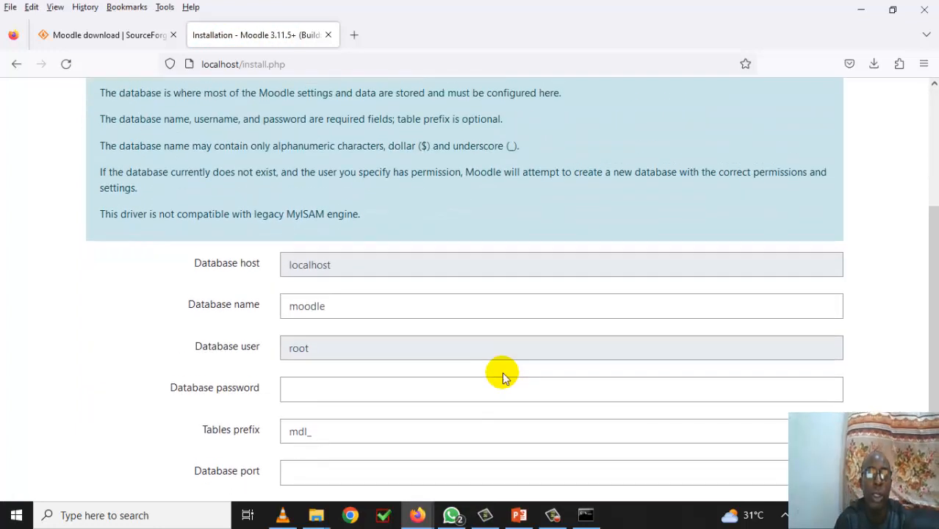
scroll(503, 376, "up", 2)
scroll(502, 376, "down", 3)
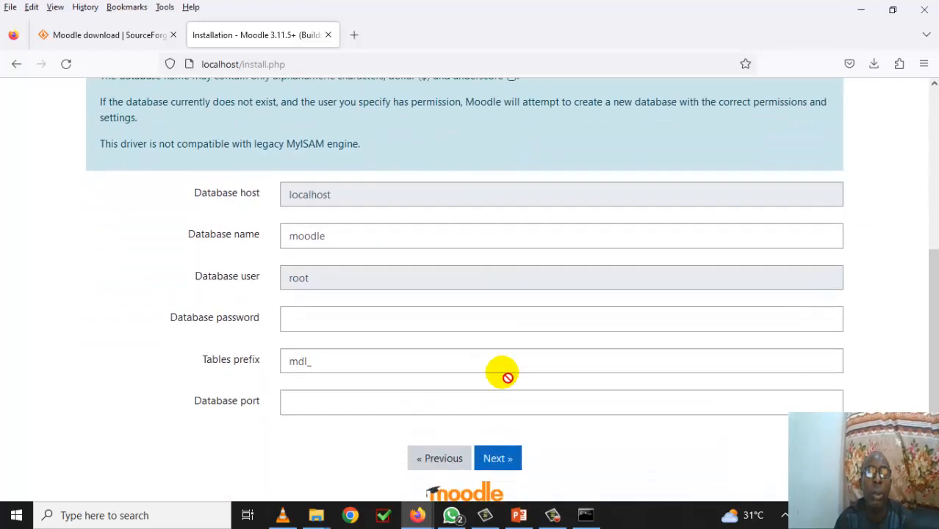
left_click(499, 463)
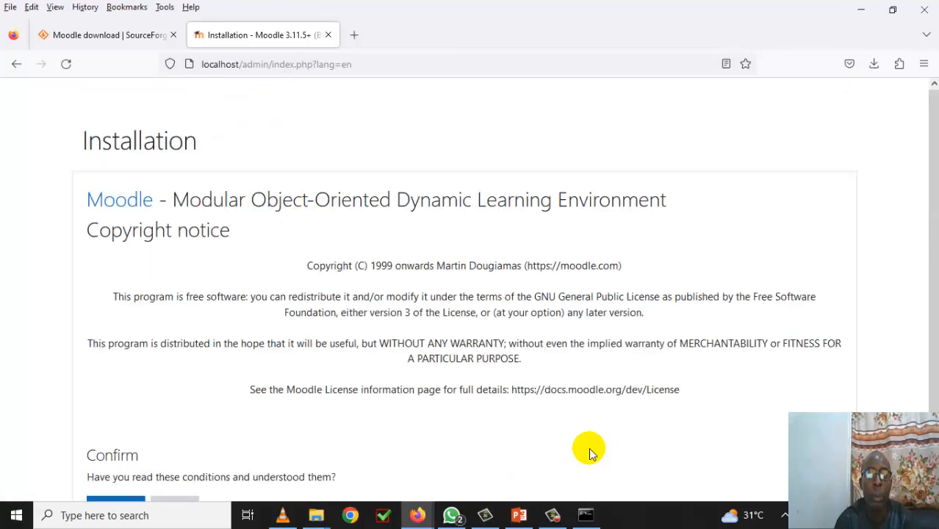
scroll(533, 330, "down", 2)
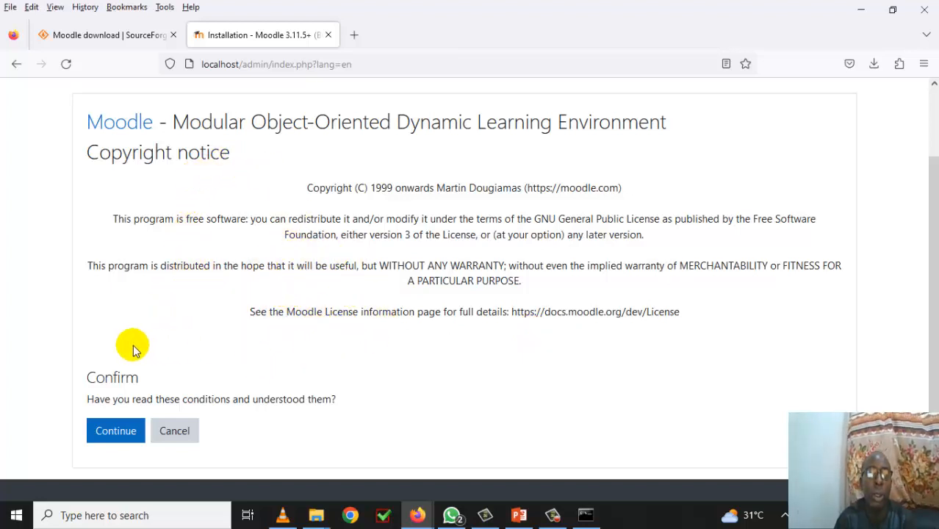
- Accept the copyright notice and review server checks showing HTTPS and max_input_vars warnings
left_click(129, 438)
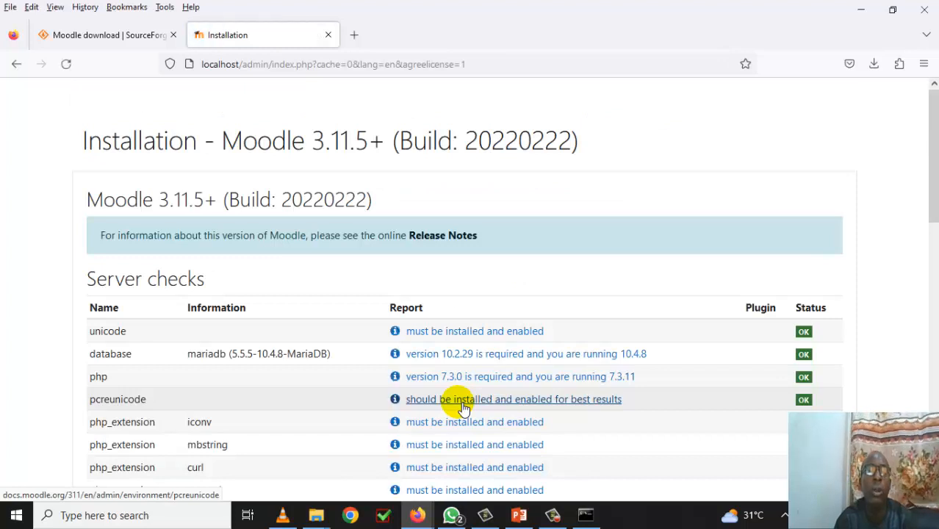
scroll(463, 408, "down", 2)
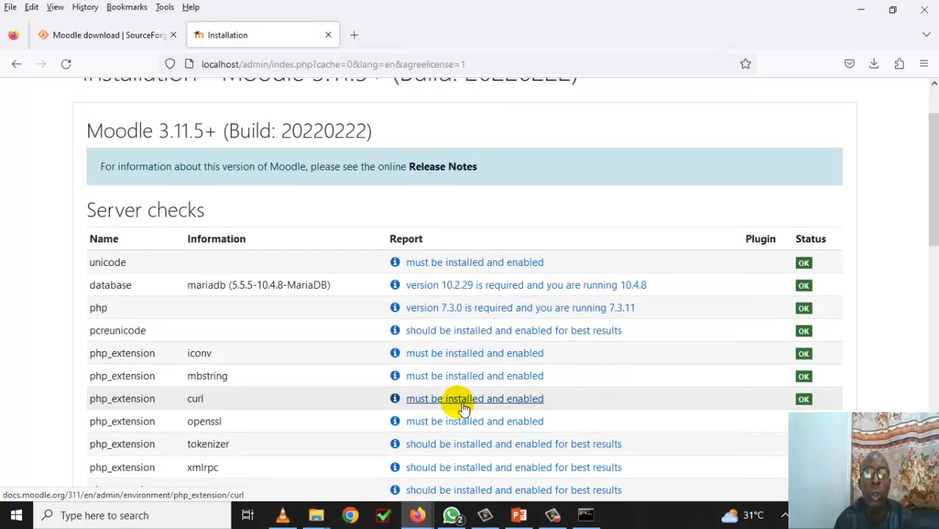
scroll(463, 407, "up", 2)
scroll(463, 408, "down", 2)
scroll(463, 405, "down", 2)
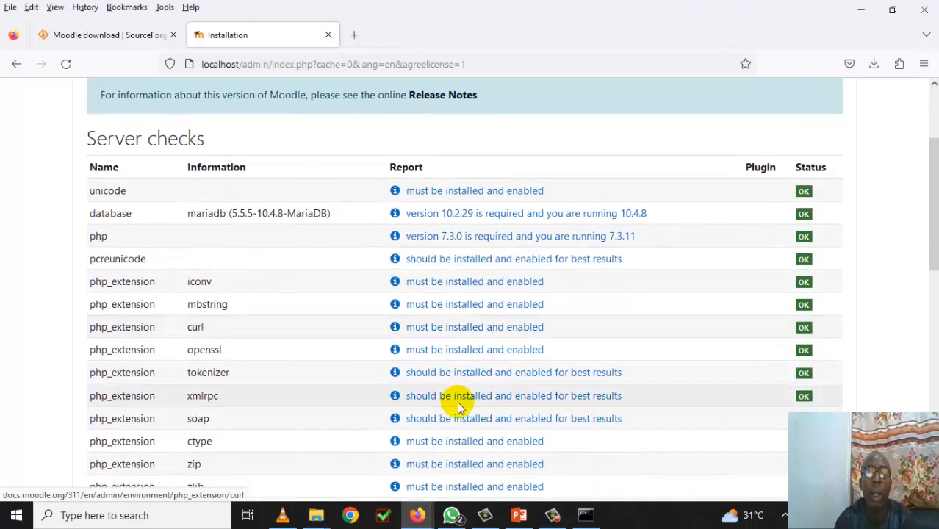
scroll(457, 400, "down", 2)
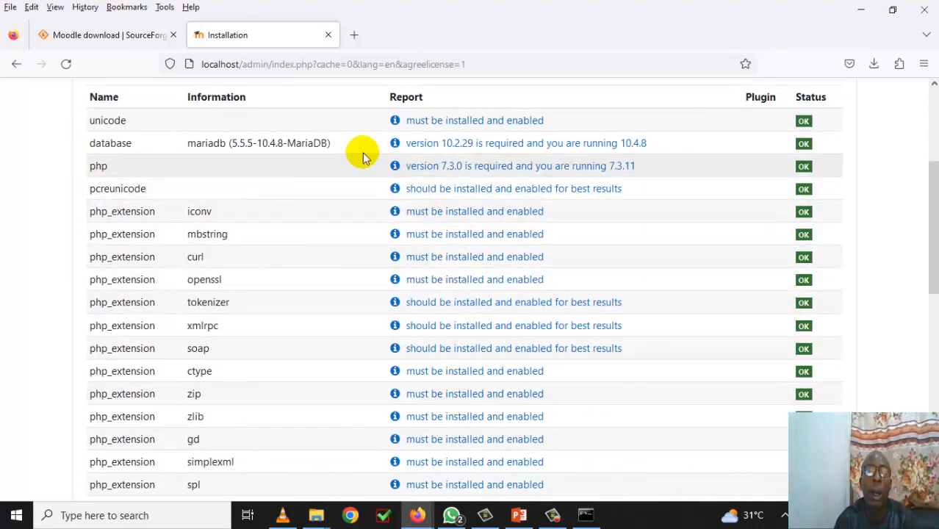
scroll(608, 246, "up", 4)
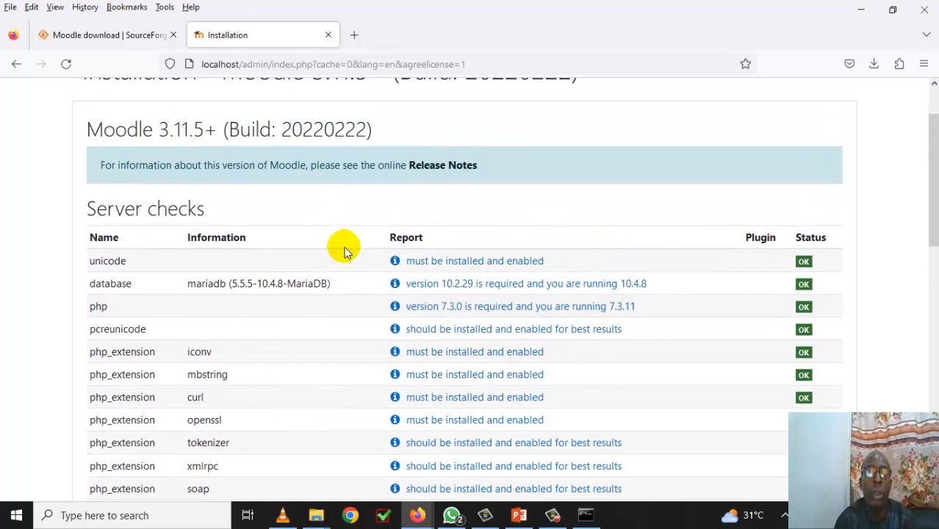
scroll(347, 279, "down", 4)
scroll(348, 278, "down", 2)
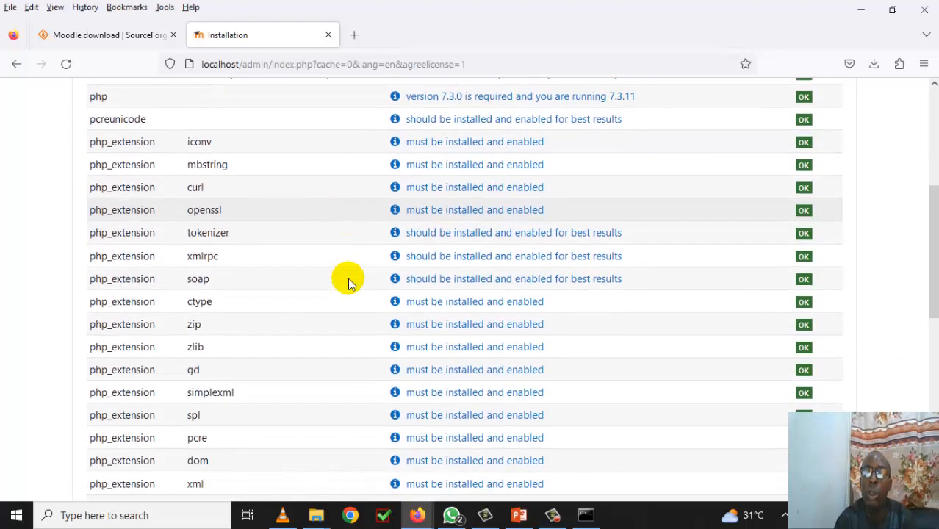
scroll(540, 256, "up", 4)
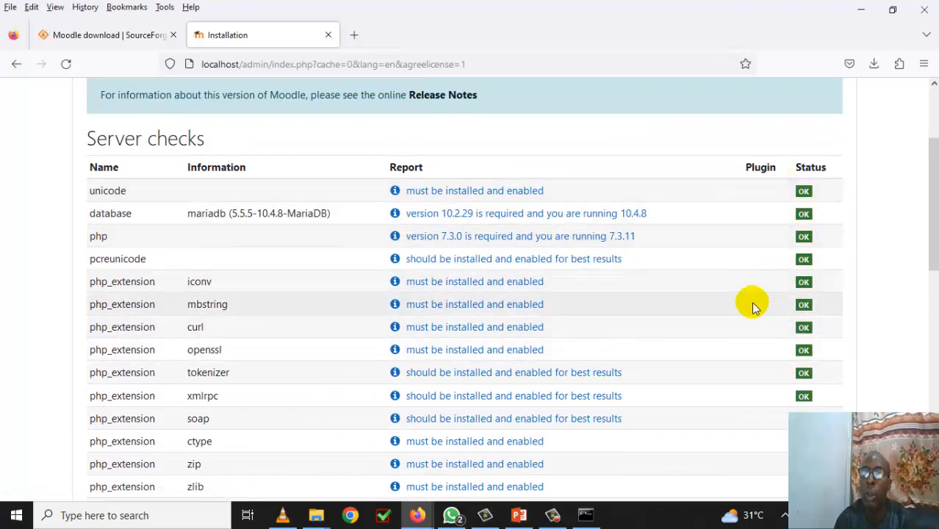
scroll(753, 312, "down", 6)
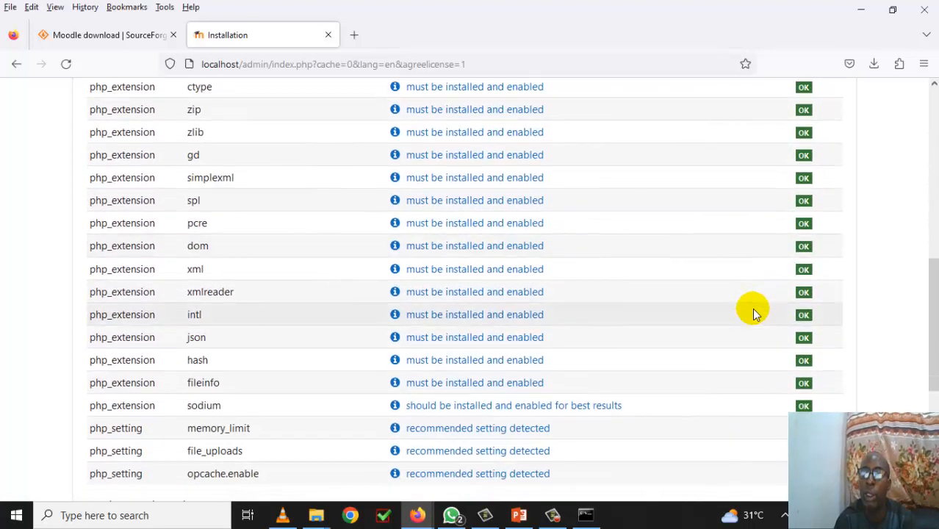
scroll(753, 312, "down", 2)
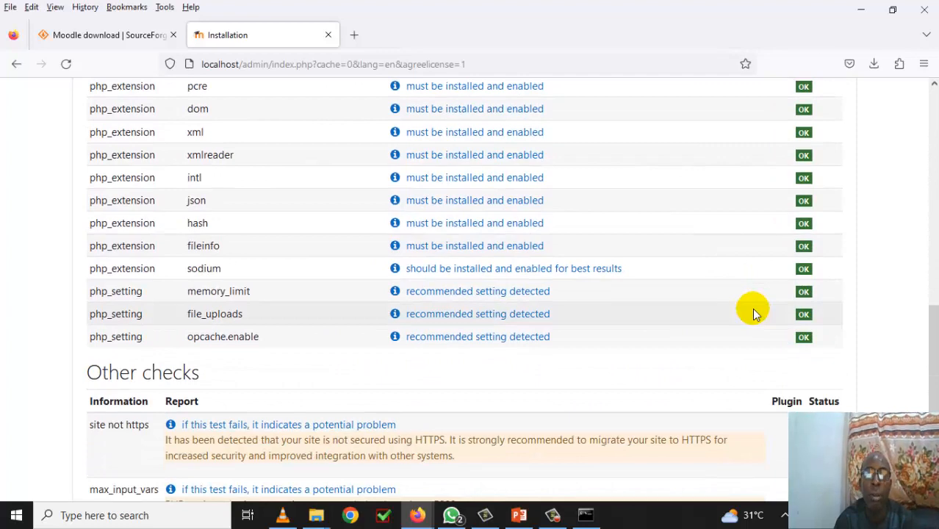
scroll(738, 291, "down", 2)
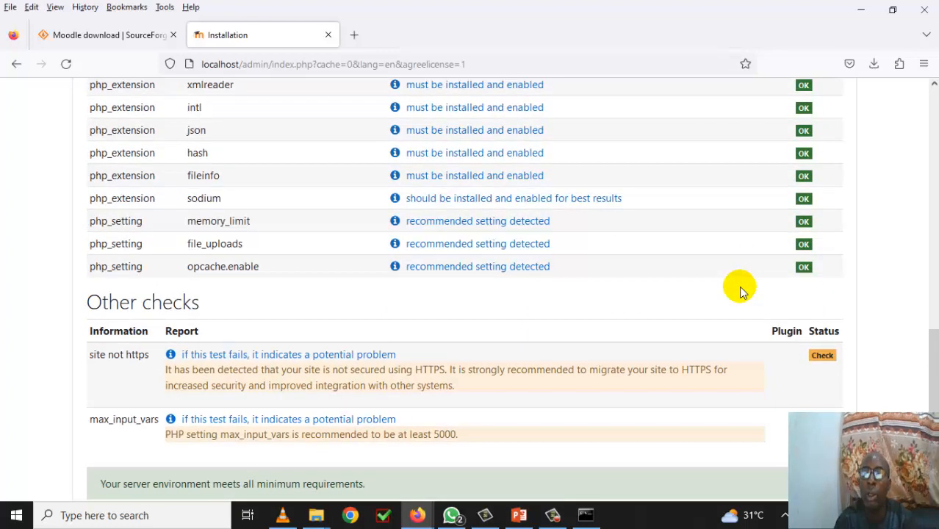
scroll(723, 268, "down", 2)
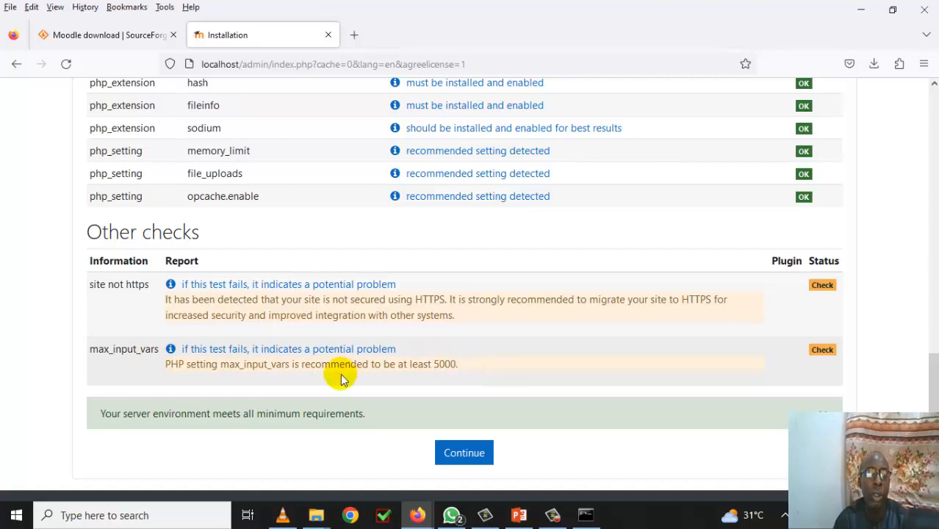
- Continue past the server checks and let the plugin installation run until every component reports Success
left_click(464, 456)
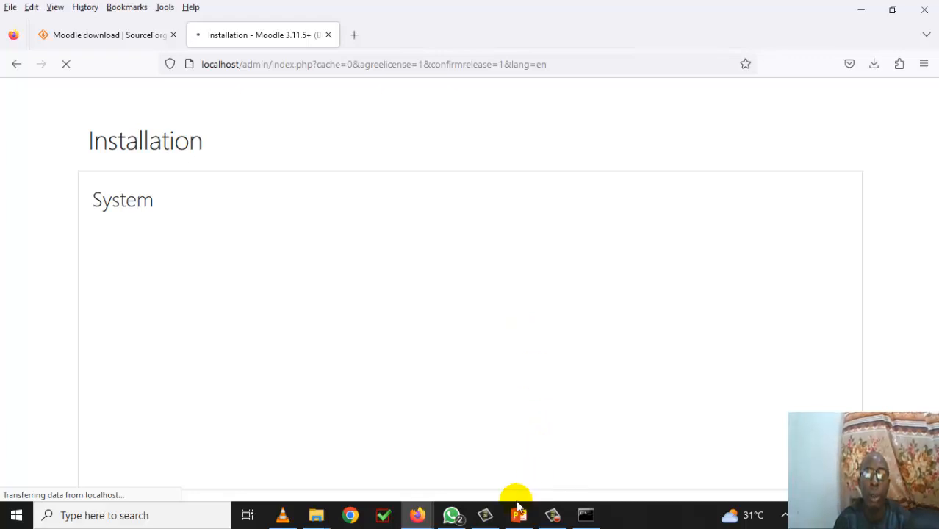
mouse_move(557, 520)
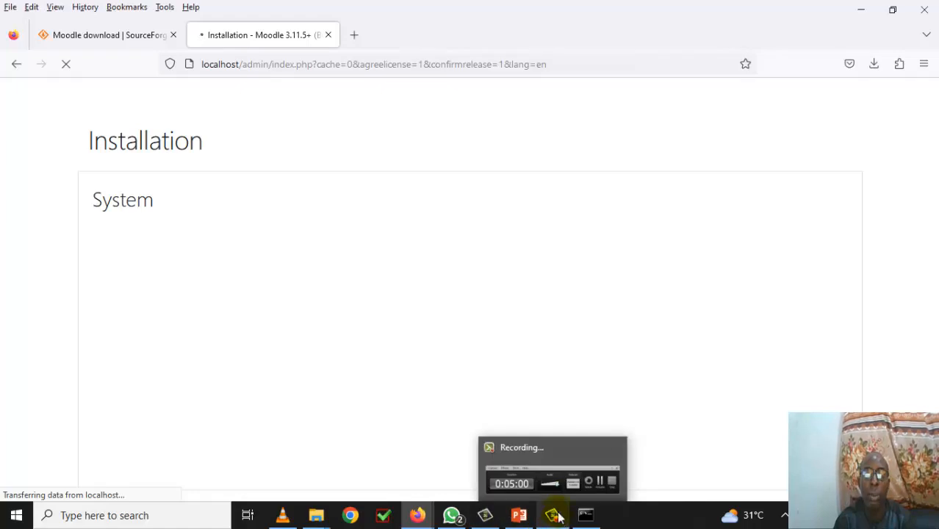
mouse_move(584, 457)
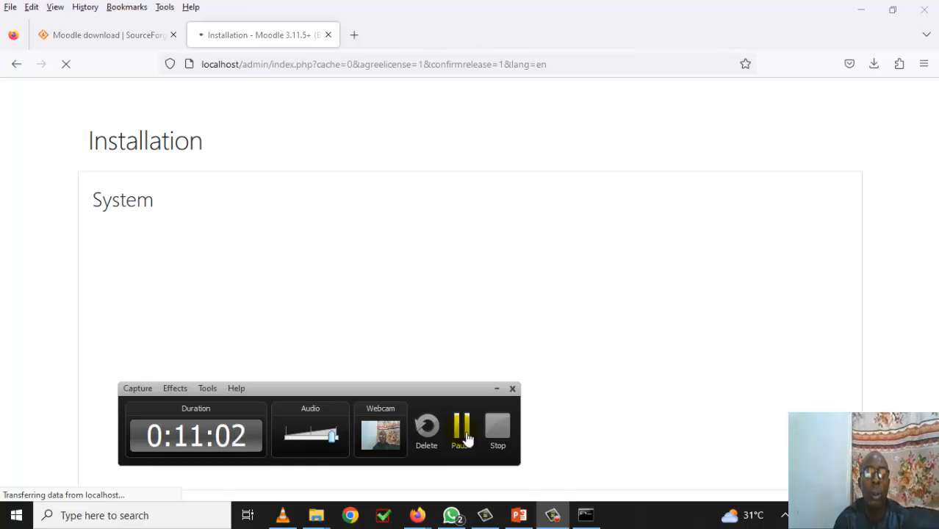
left_click(468, 439)
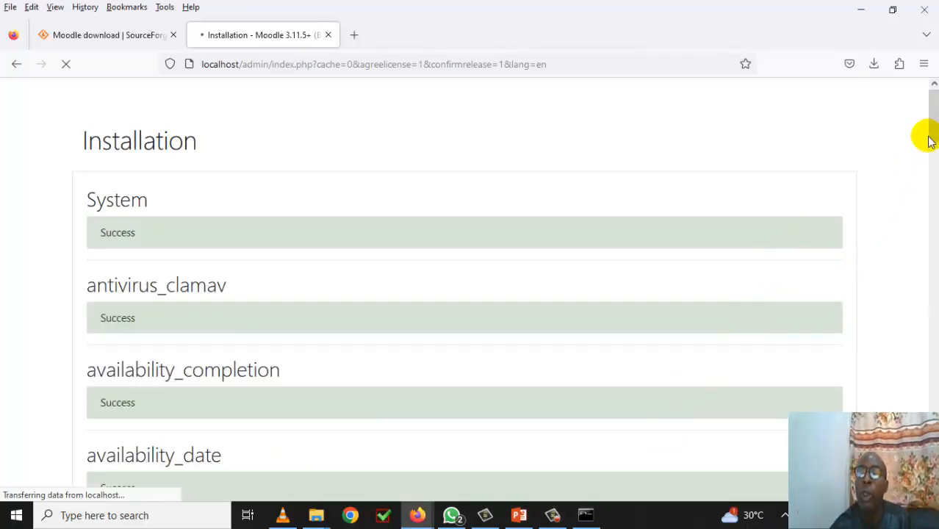
left_click_drag(930, 138, 921, 430)
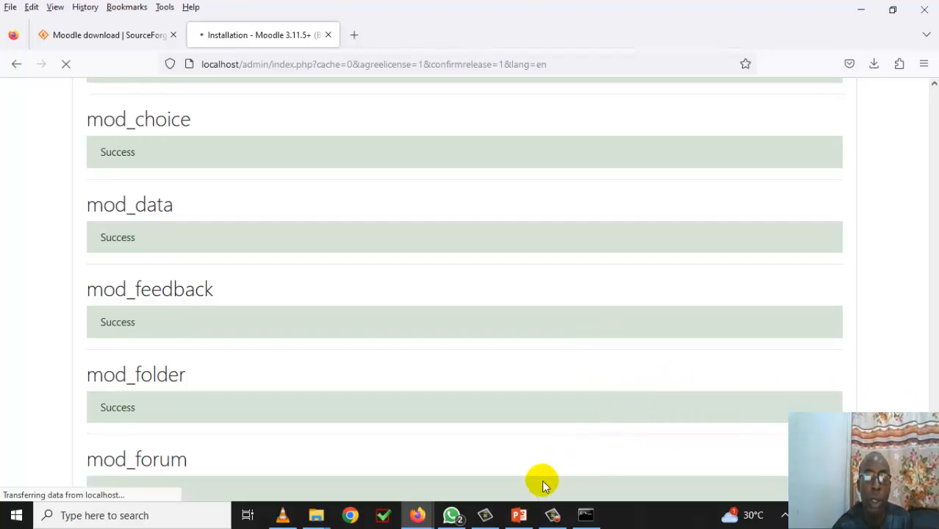
mouse_move(555, 520)
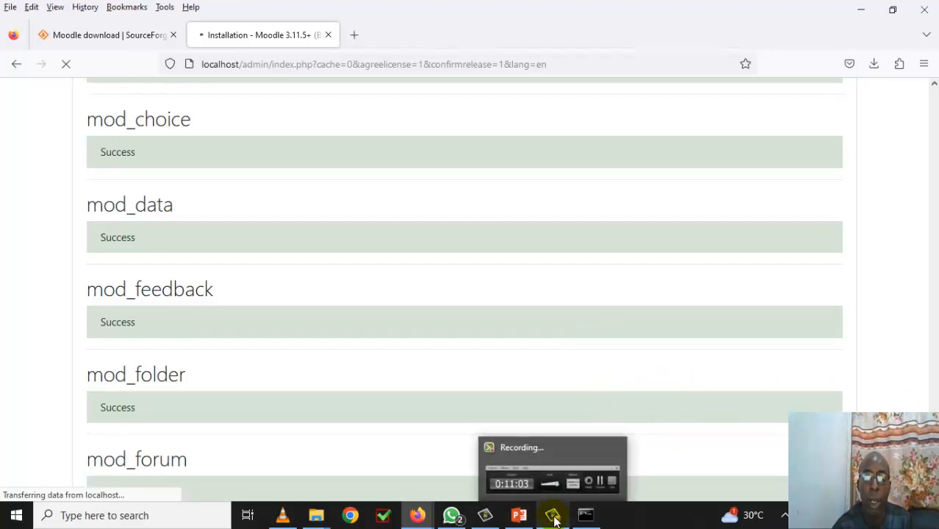
left_click(553, 517)
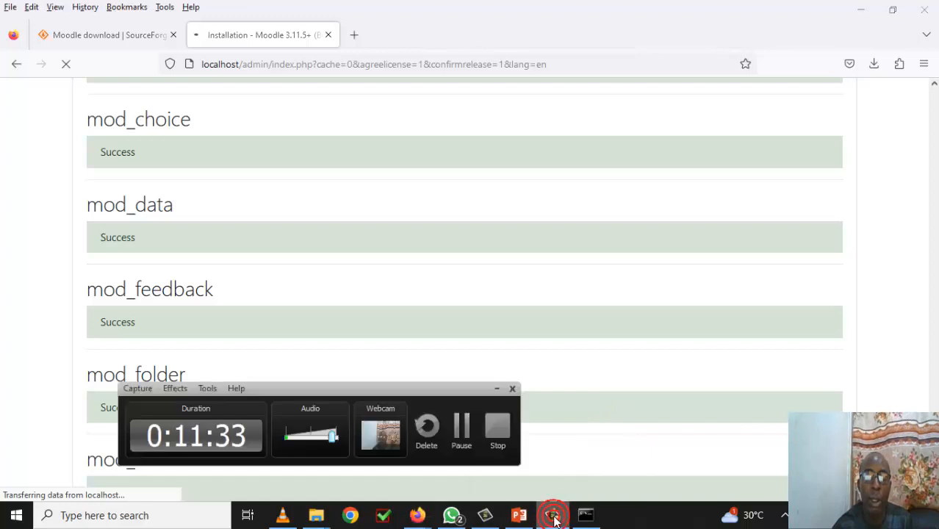
left_click(470, 439)
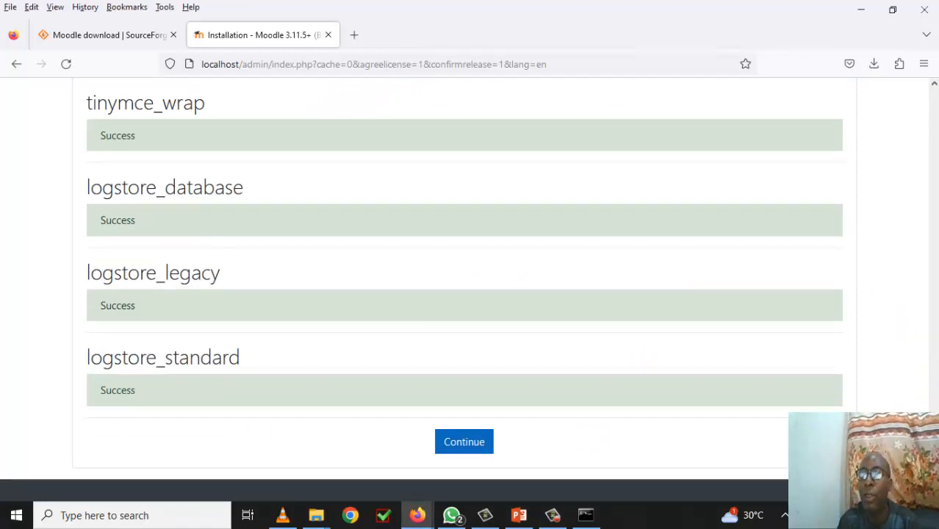
- Continue from the completed plugin results to the administrator account setup page
scroll(464, 279, "up", 2)
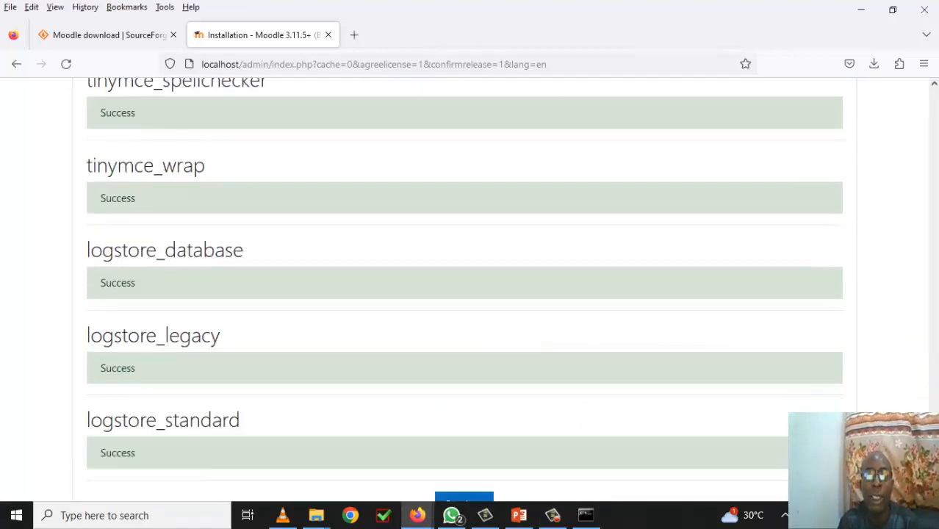
scroll(465, 280, "down", 2)
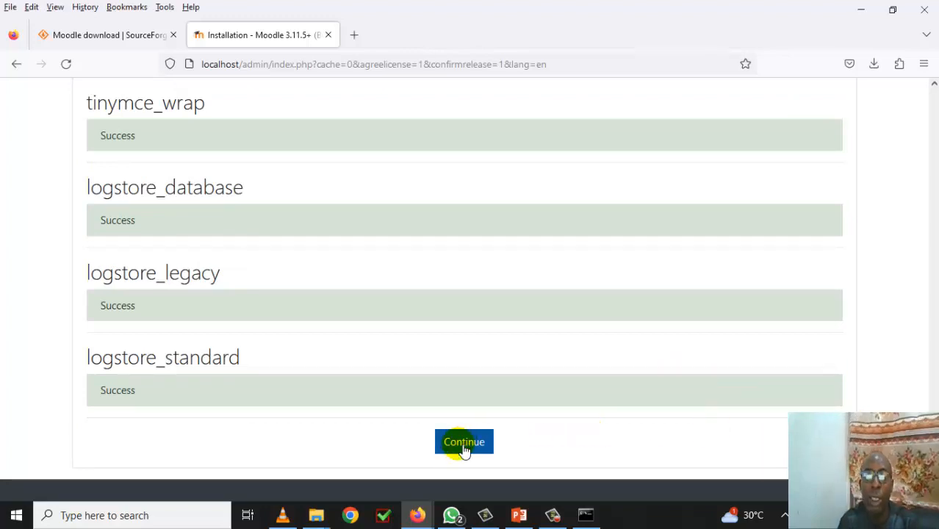
mouse_move(933, 470)
left_mouse_down()
mouse_move(933, 87)
mouse_move(924, 470)
left_mouse_up()
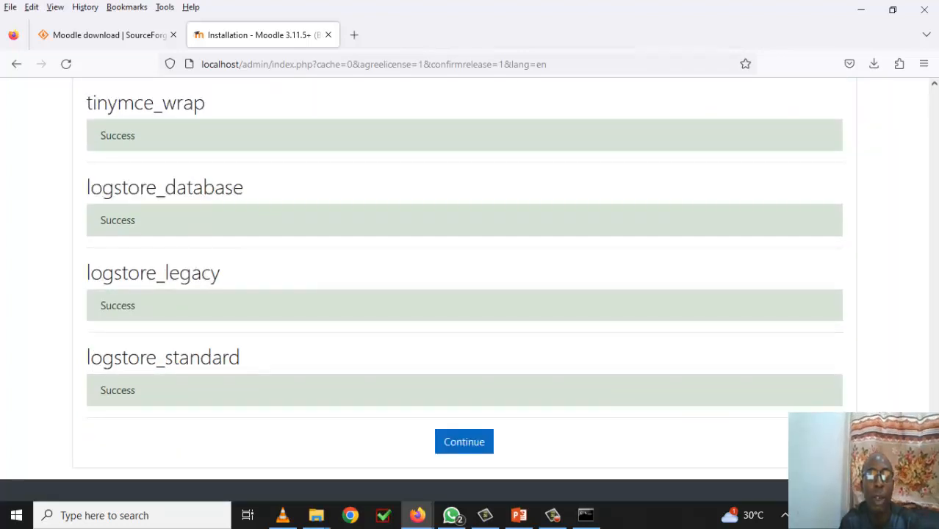
left_click(470, 444)
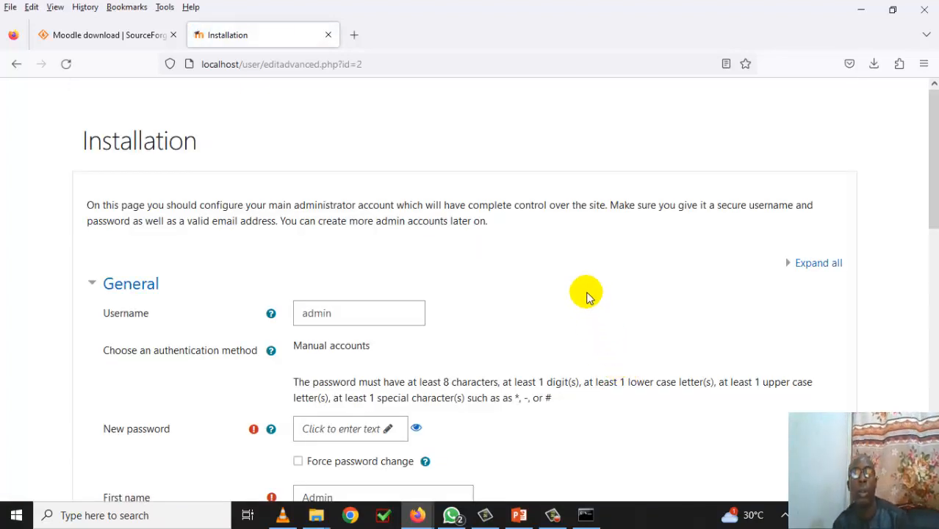
- Replace the browser-autofilled admin password with a new eight-character password of your own
scroll(586, 297, "down", 2)
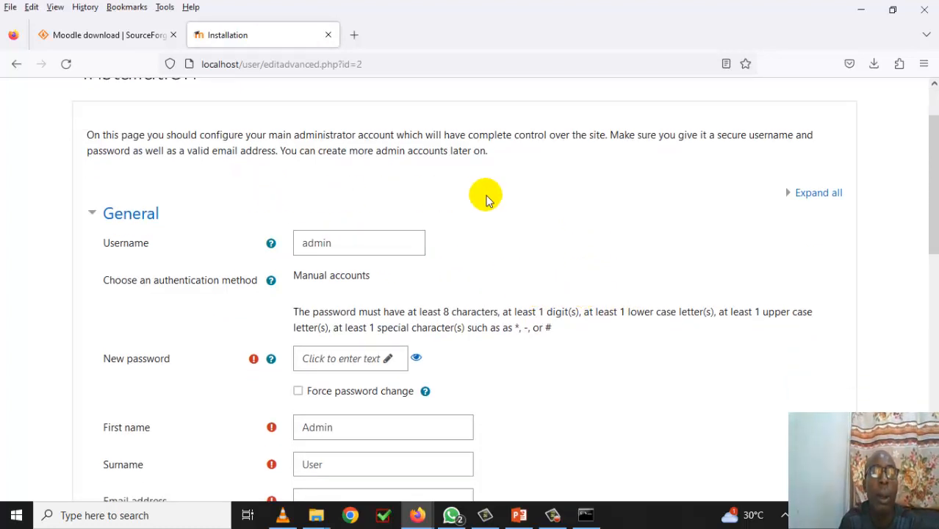
left_click(377, 360)
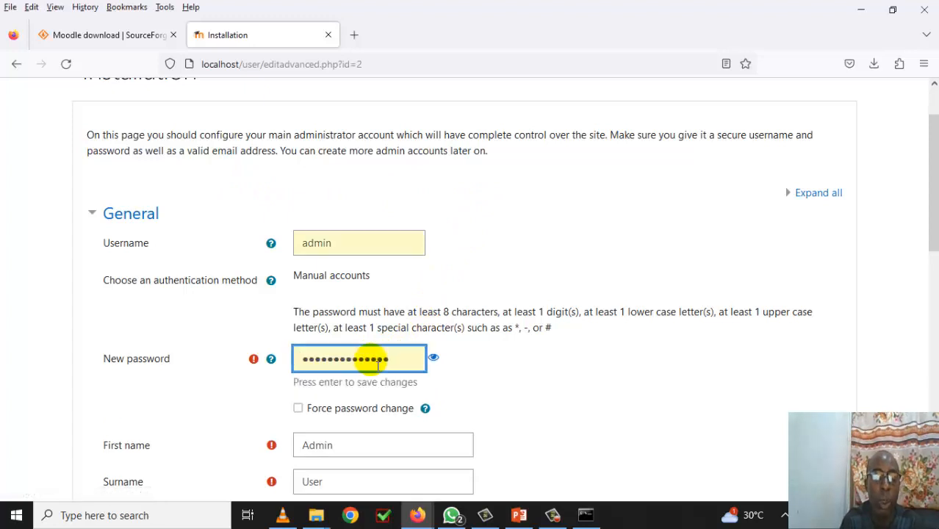
left_click_drag(397, 361, 288, 361)
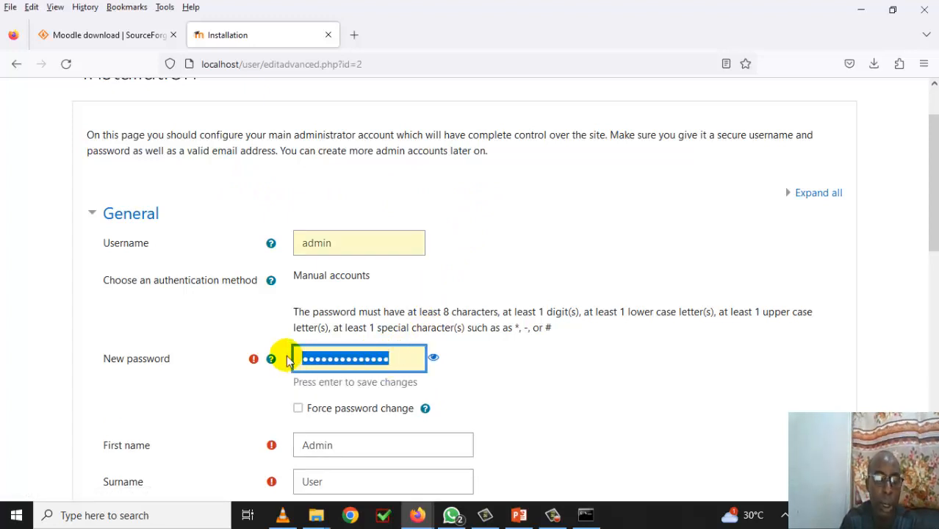
type("•••••")
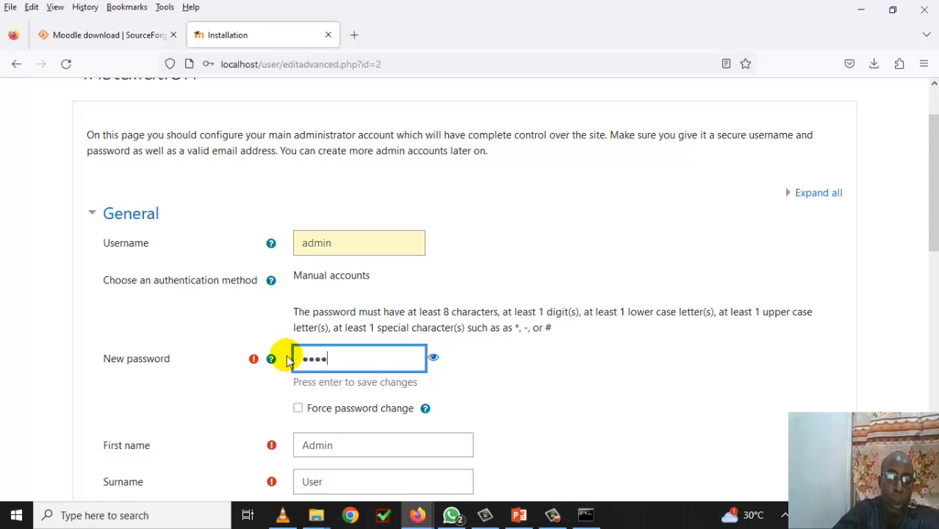
type("••••")
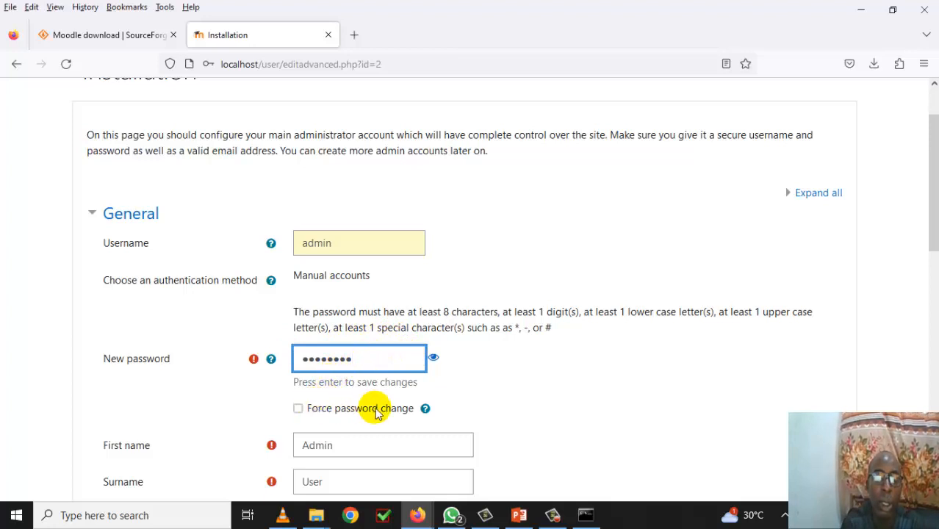
scroll(374, 411, "down", 1)
scroll(374, 413, "down", 1)
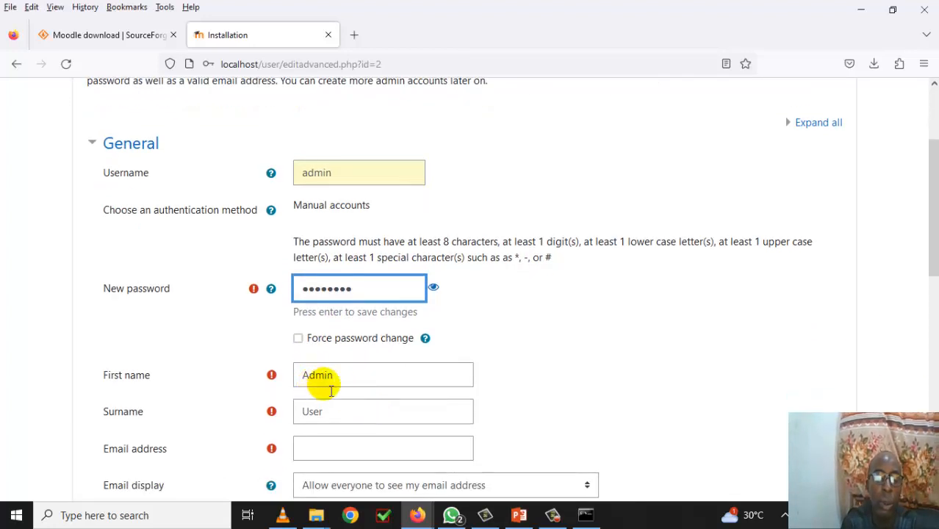
- Replace the default first name Admin and surname User with the administrator's own name
left_click(353, 382)
left_click_drag(345, 364, 297, 371)
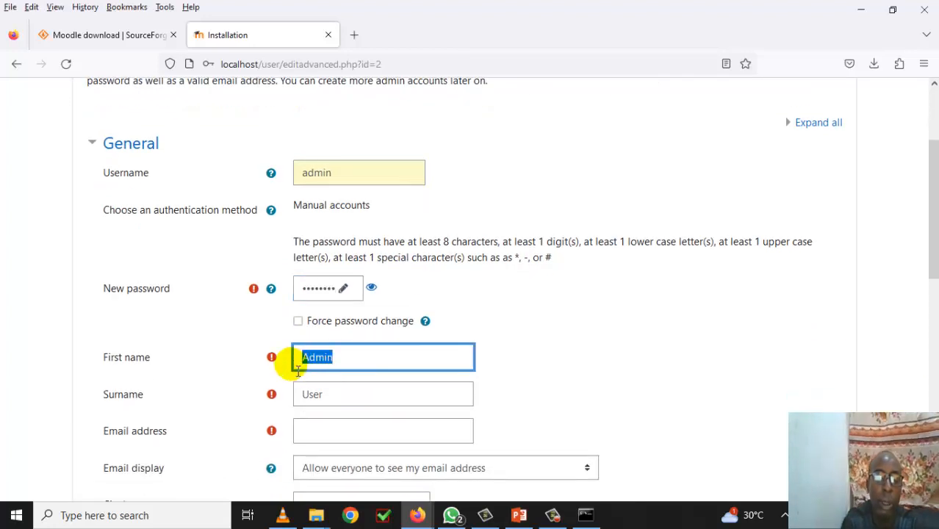
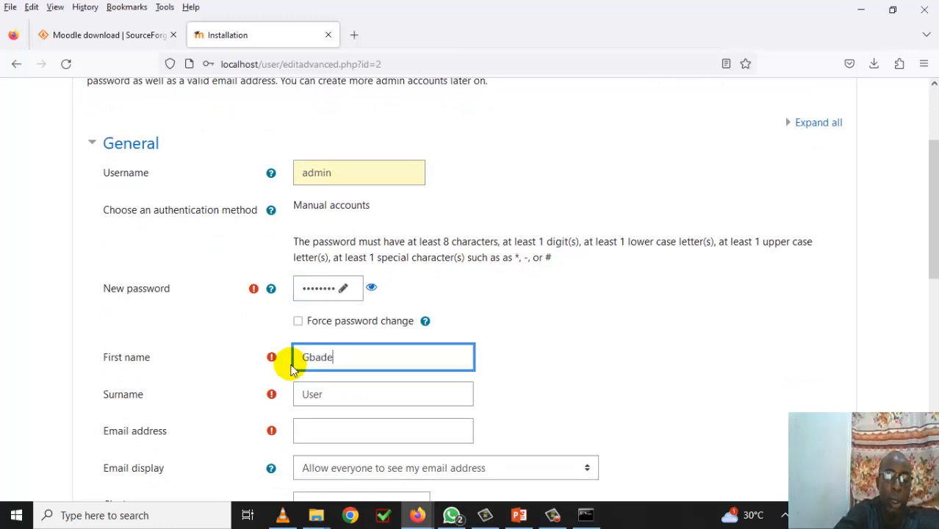
left_click_drag(328, 392, 305, 397)
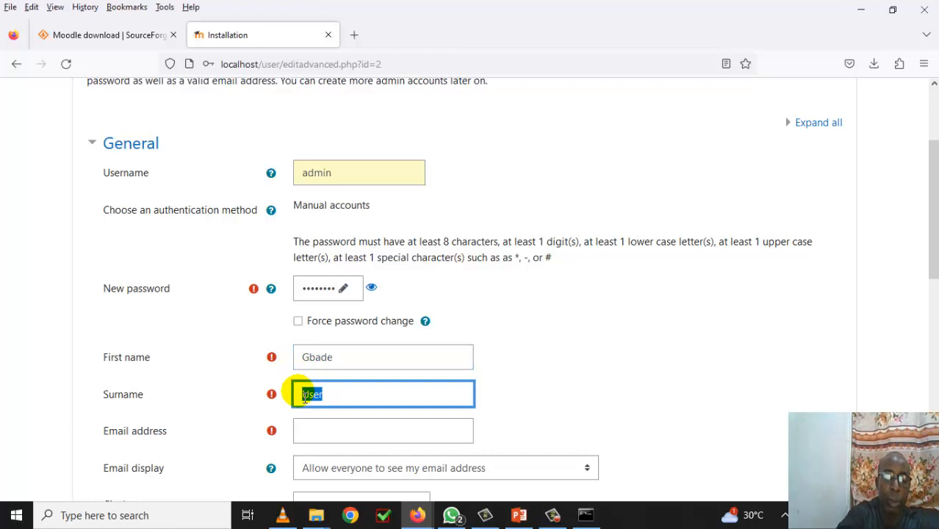
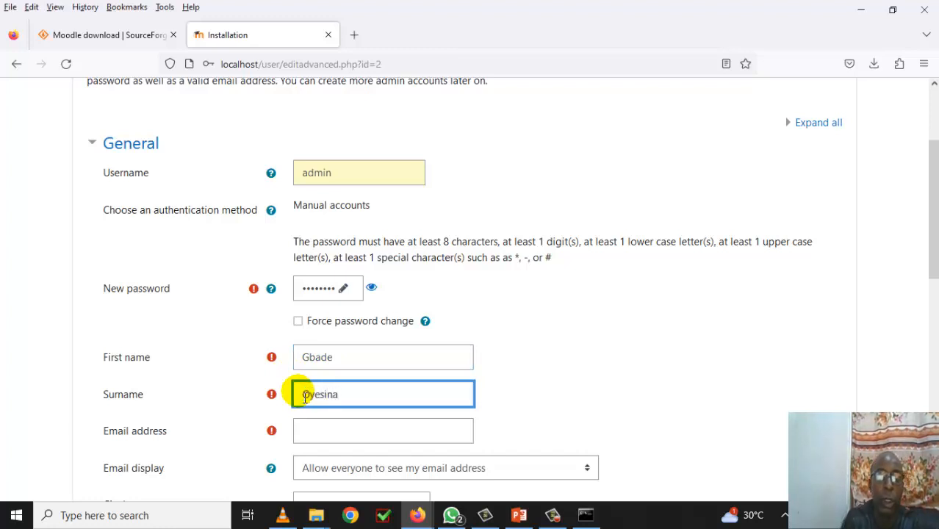
- Enter the administrator's institutional e-mail address, inserting the missing digits before the @ sign
left_click(335, 439)
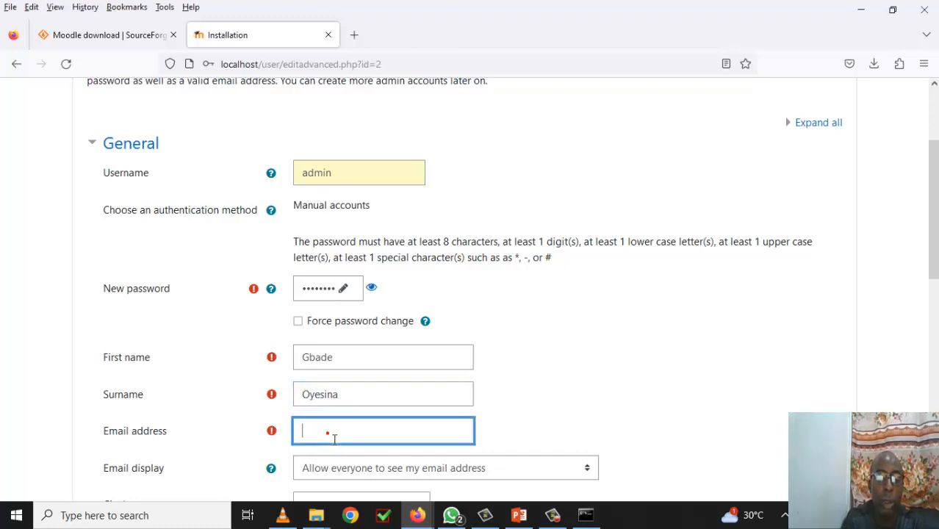
left_click(335, 439)
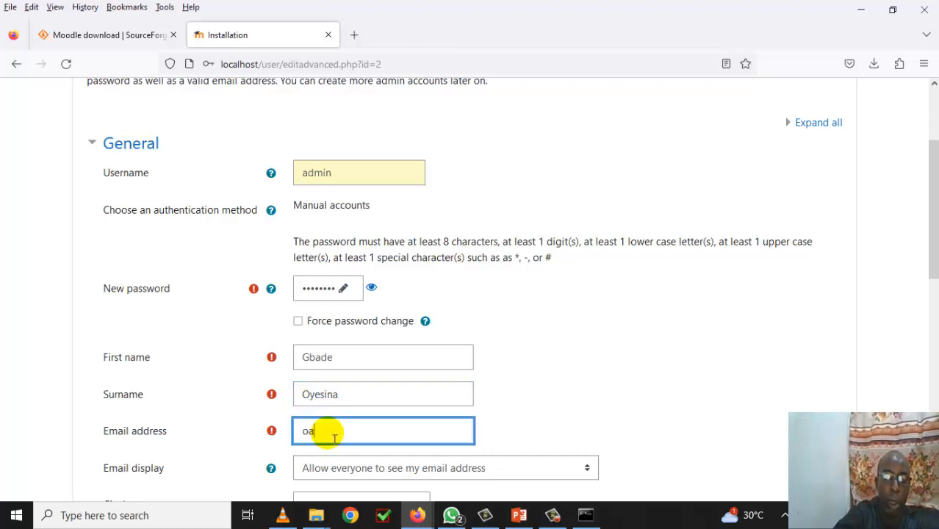
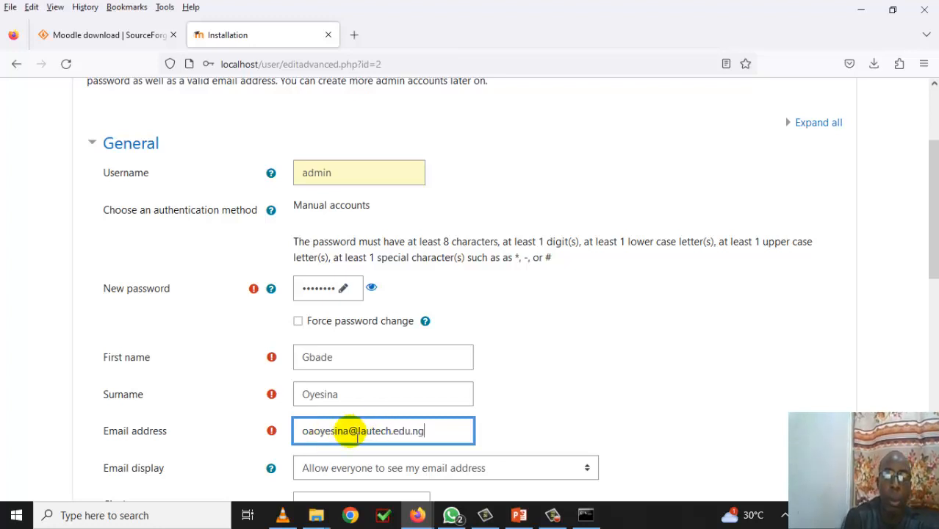
left_click(353, 434)
type("31")
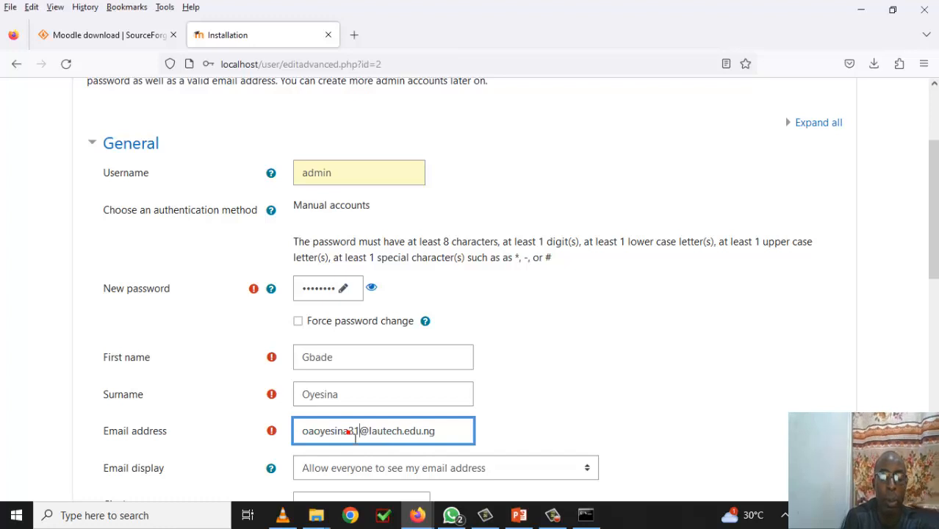
scroll(396, 397, "down", 1)
scroll(397, 396, "down", 3)
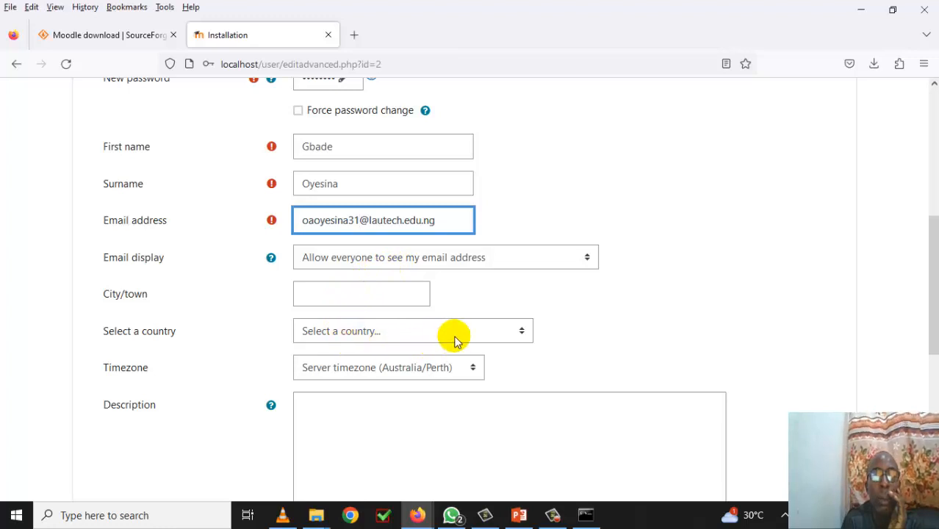
- Set the admin profile's country to Nigeria
left_click(416, 336)
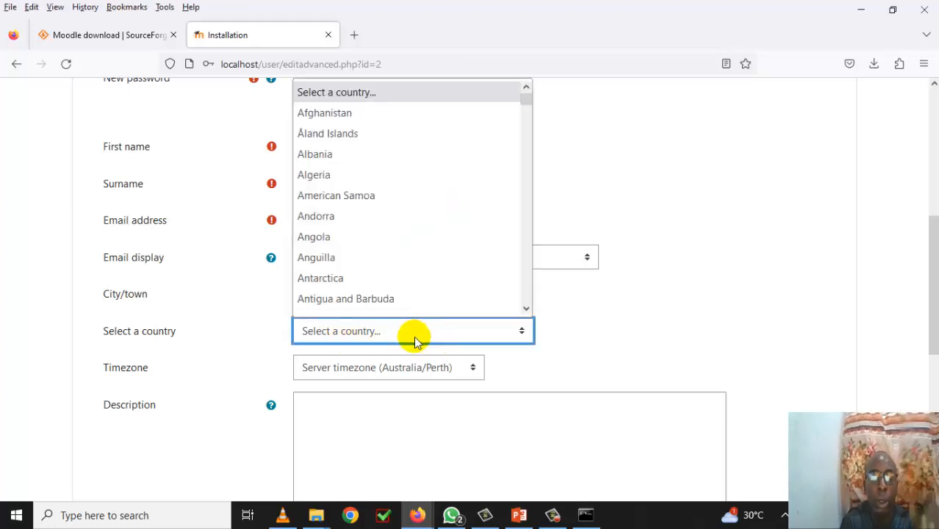
type("new")
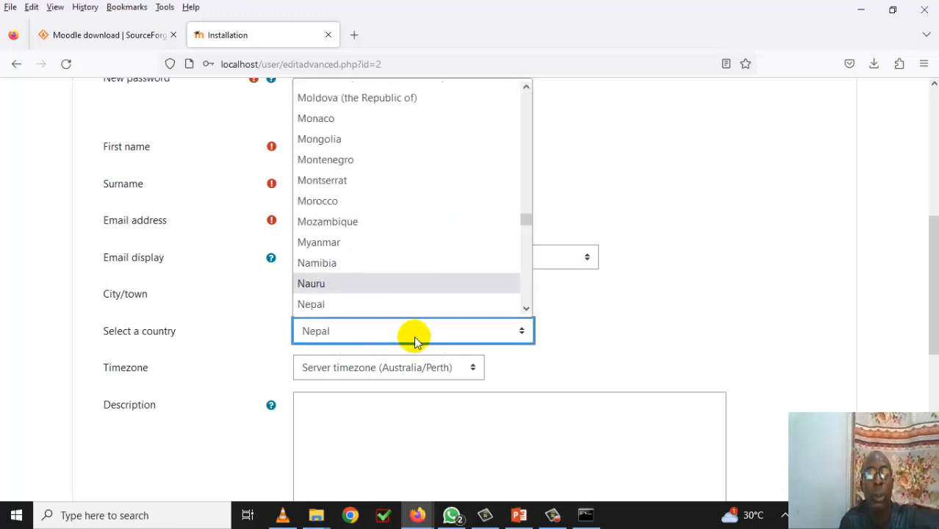
key("Down")
key("Down")
key("Down")
key("Down")
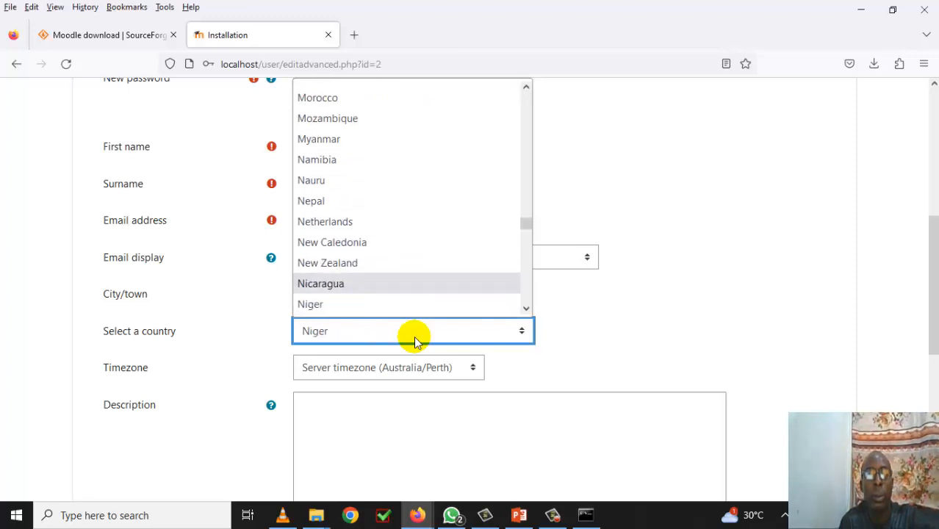
left_click(413, 336)
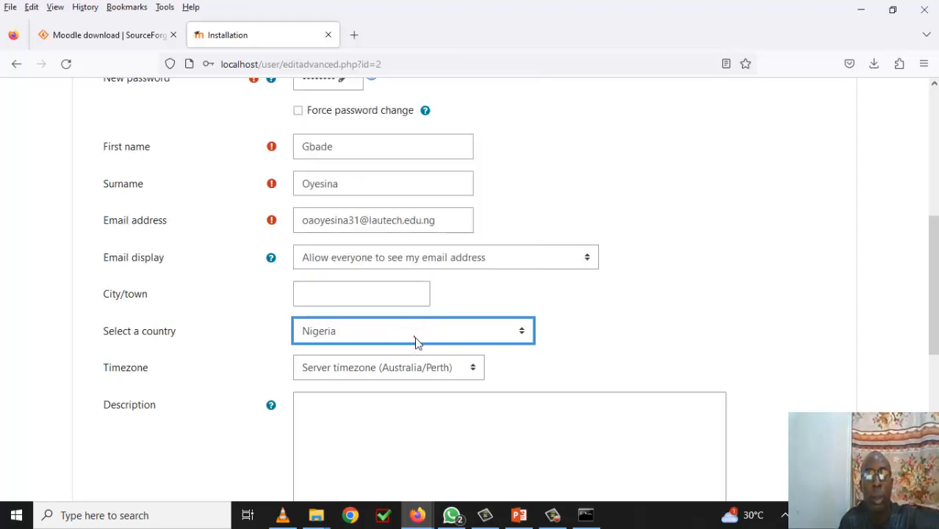
- Set the admin profile's timezone to Africa/Lagos
left_click(448, 369)
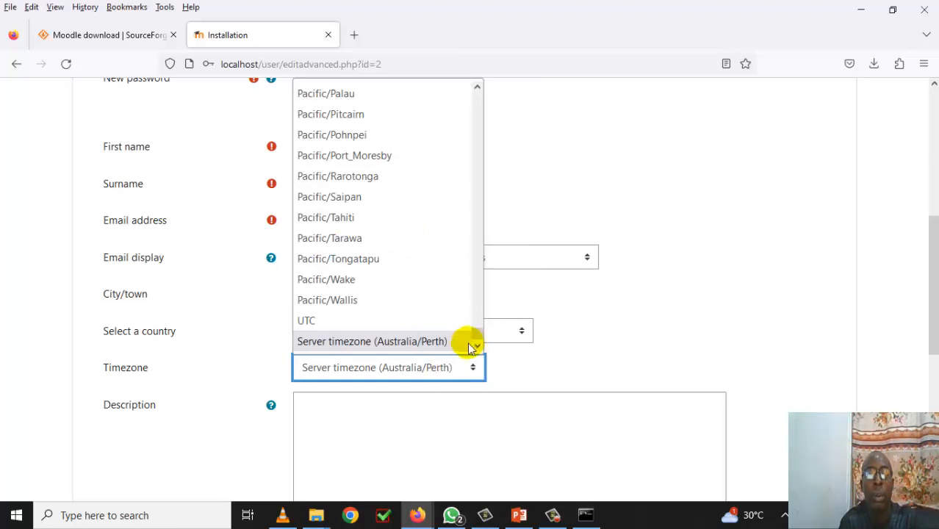
left_click_drag(478, 332, 477, 110)
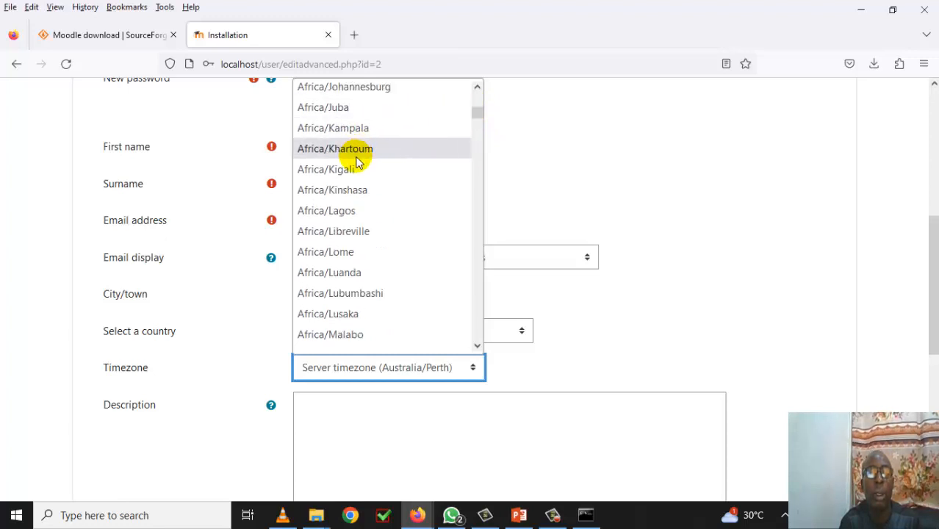
left_click(356, 211)
scroll(511, 366, "down", 5)
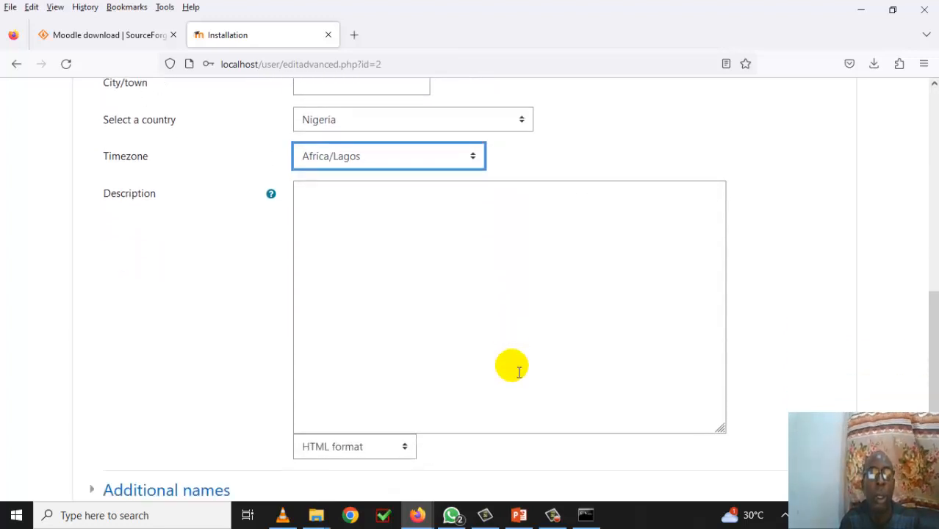
scroll(513, 370, "down", 3)
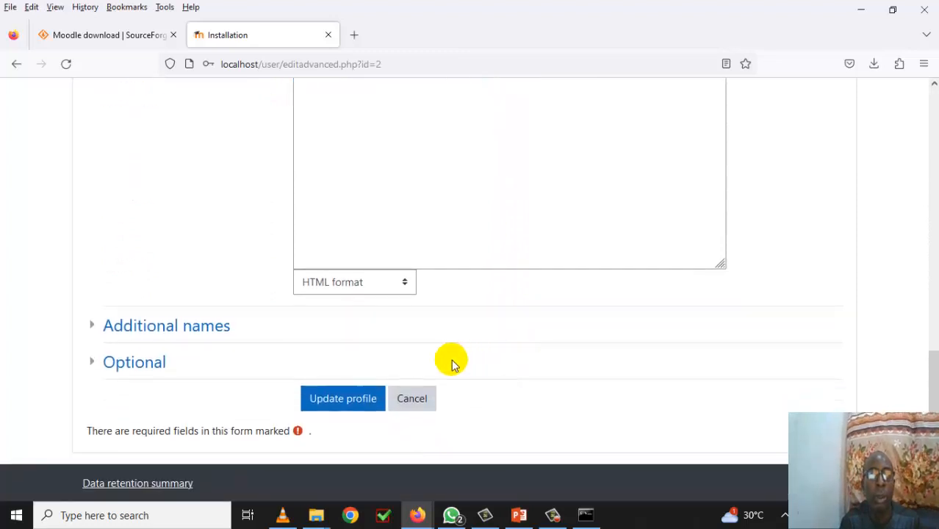
- Replace the rejected admin password with a stronger 14-character one and update the profile
left_click(364, 399)
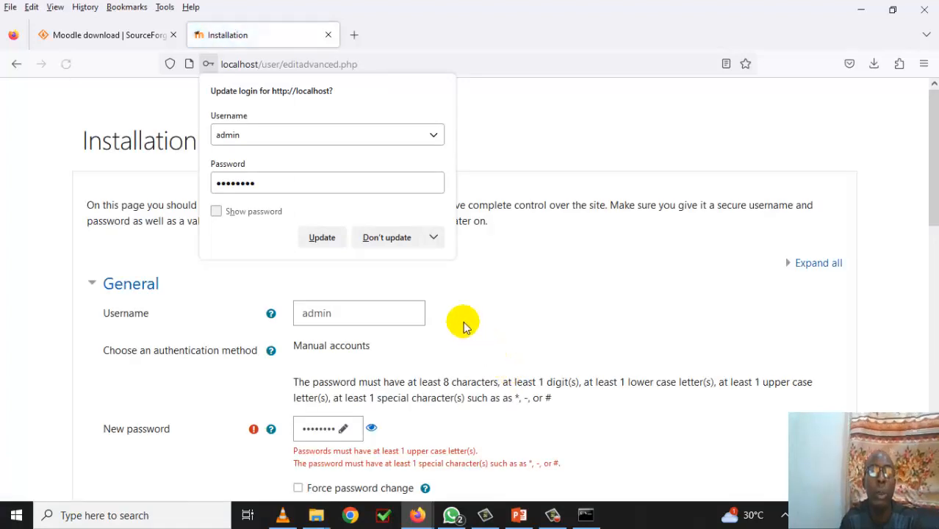
left_click(400, 242)
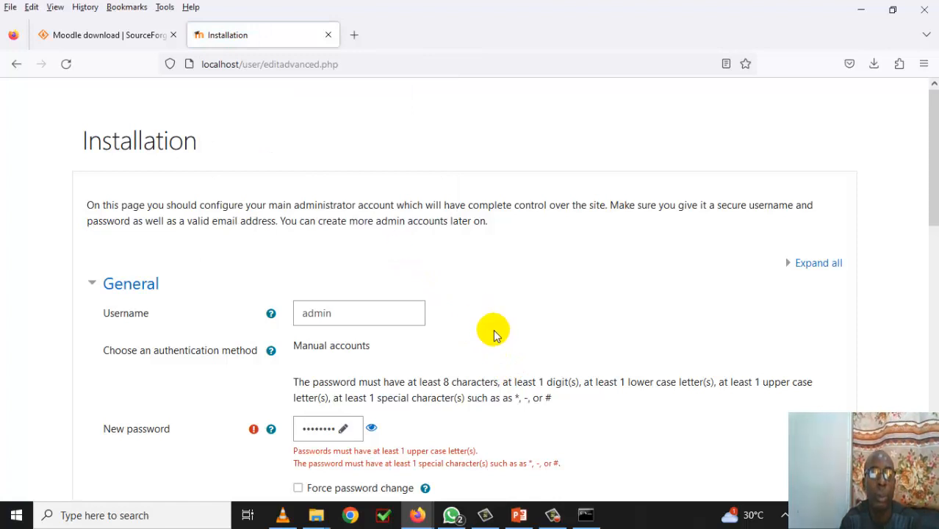
scroll(493, 335, "down", 4)
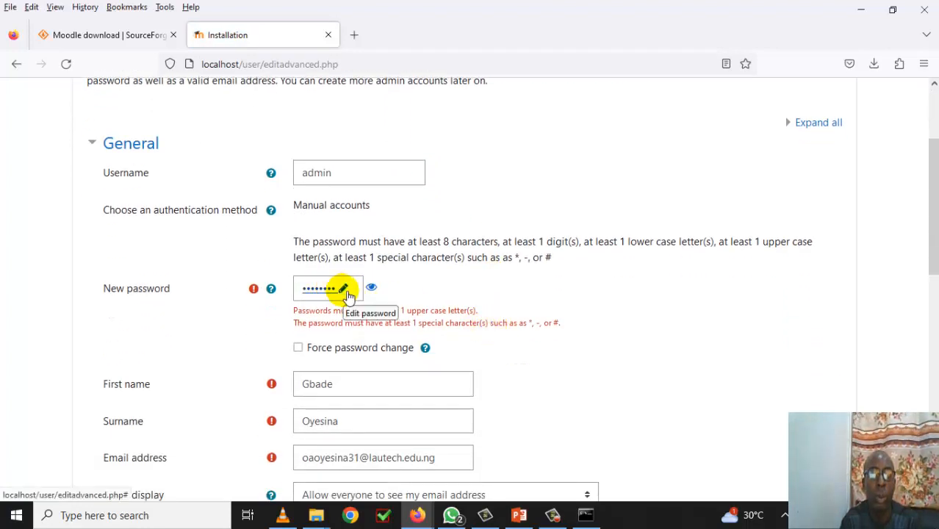
left_click(348, 294)
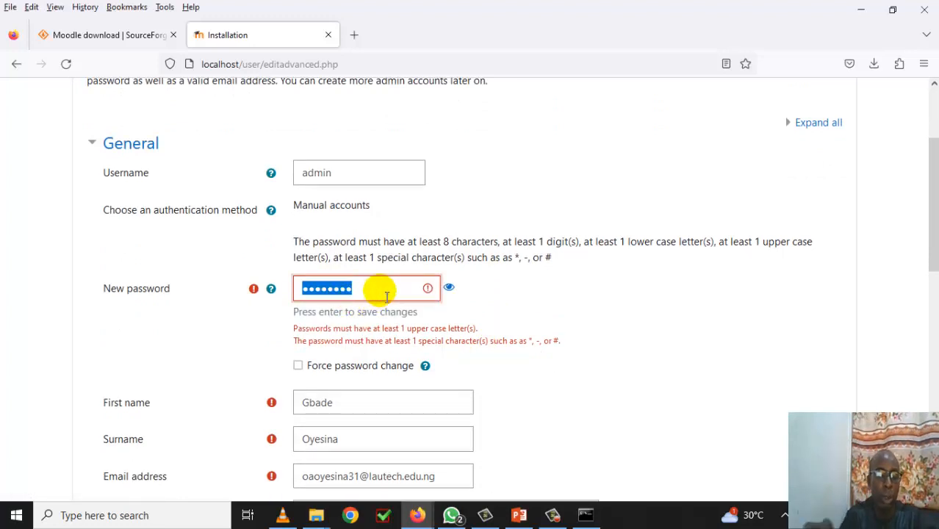
type("•••")
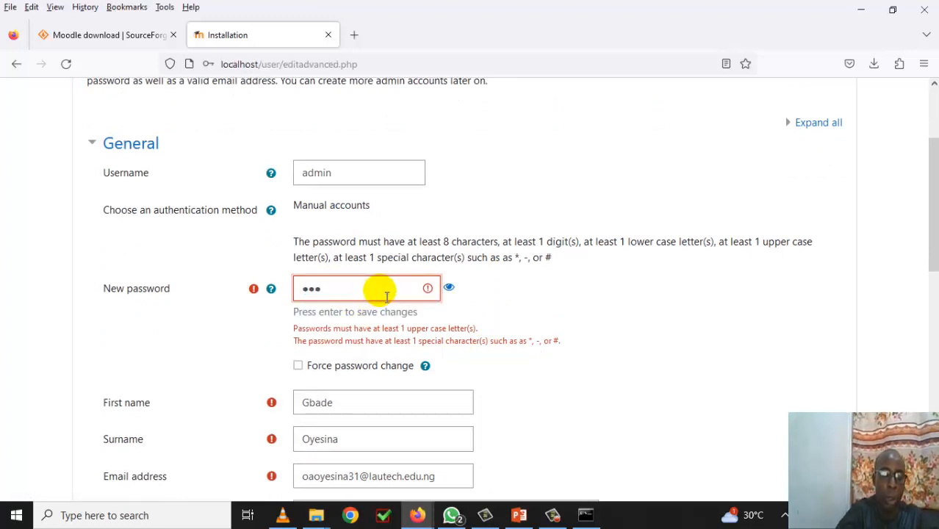
type("••••")
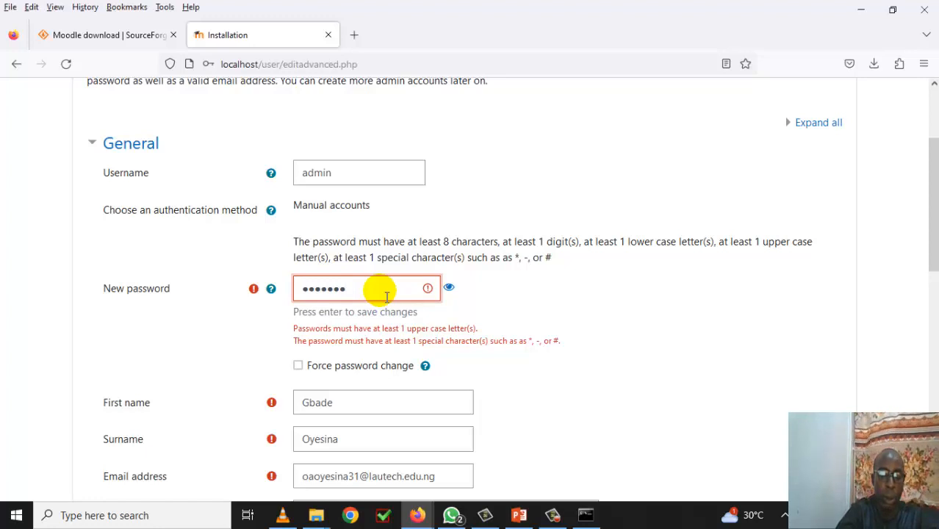
type("••••••")
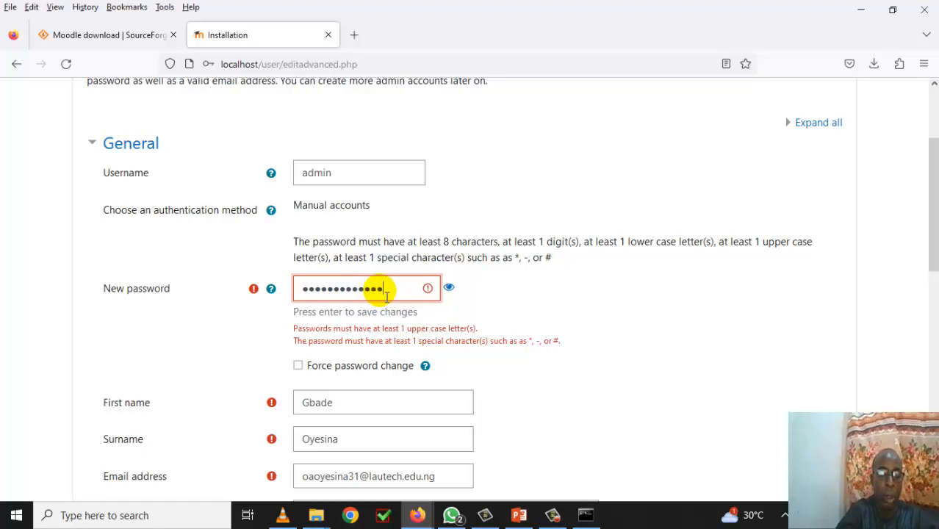
type("•")
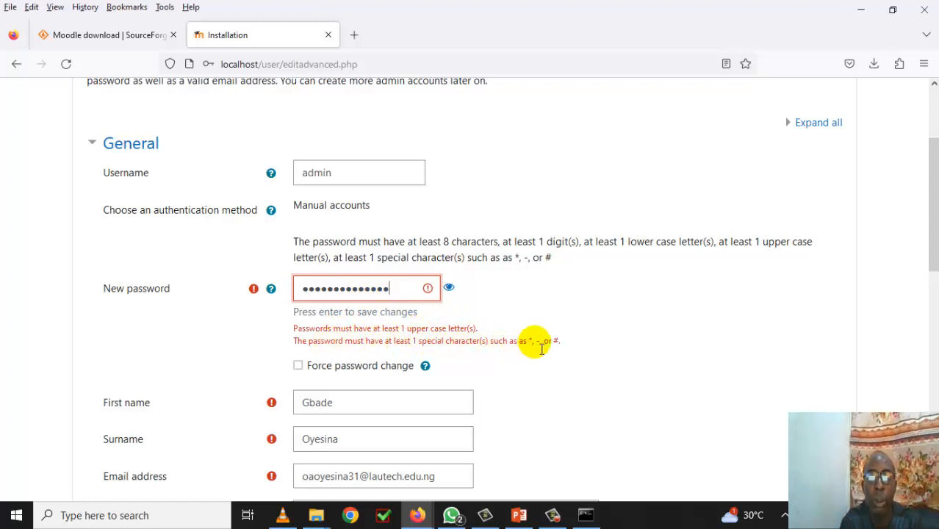
scroll(530, 374, "down", 2)
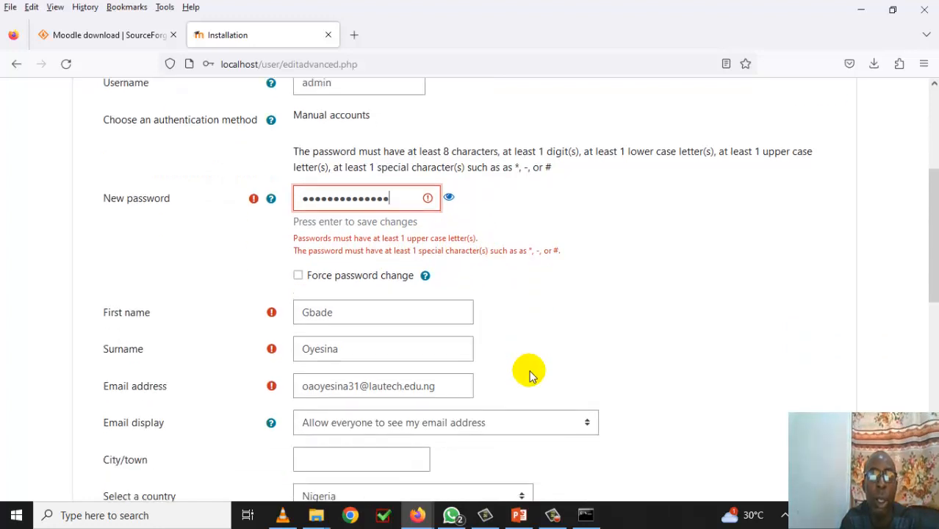
scroll(531, 373, "down", 8)
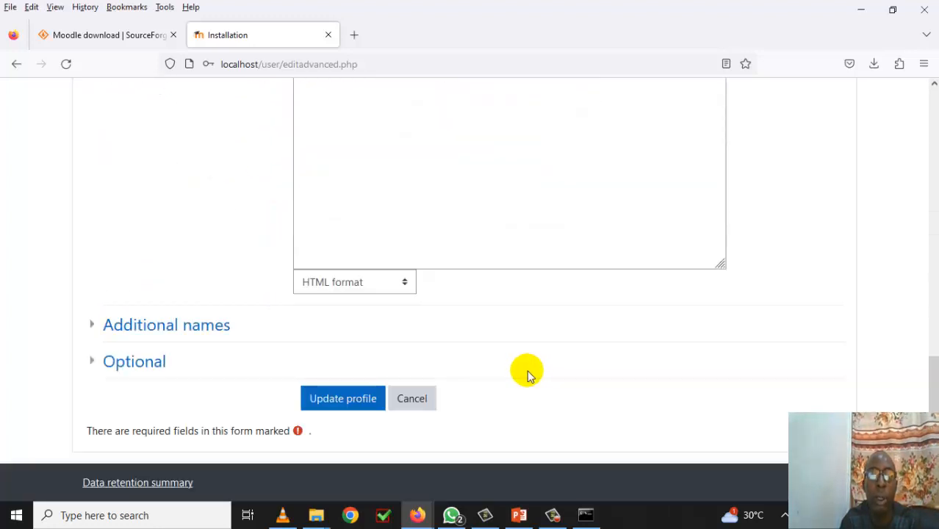
left_click(360, 401)
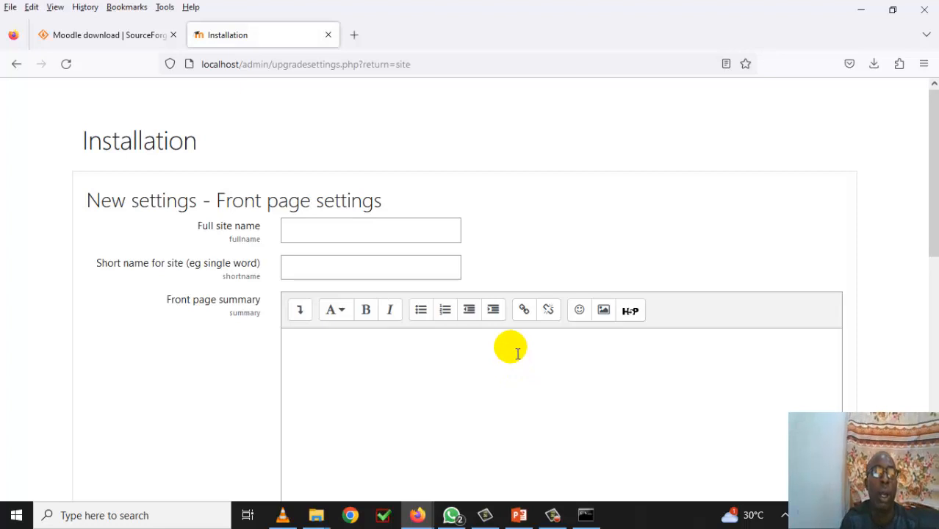
- Enter full site name 'LAUTECH E-Learn: LICT' and short name 'LICT'
left_click(323, 233)
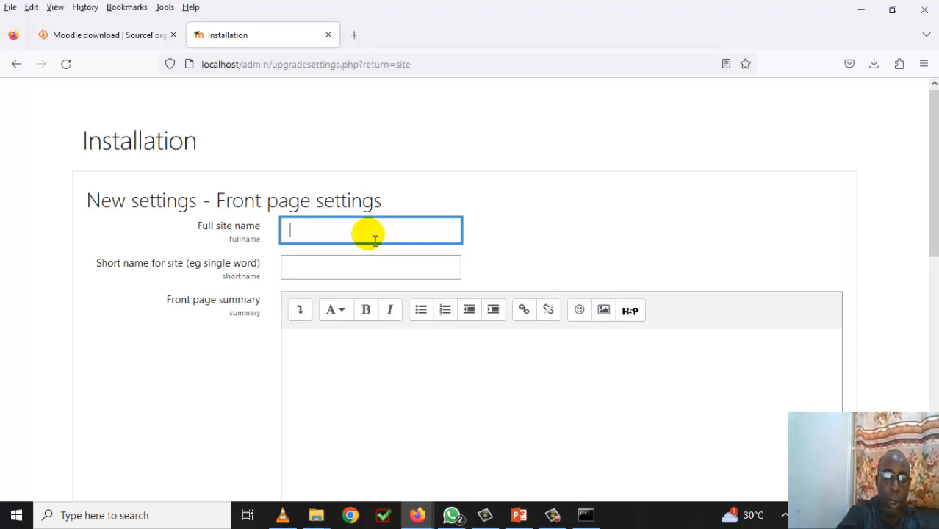
type("LA")
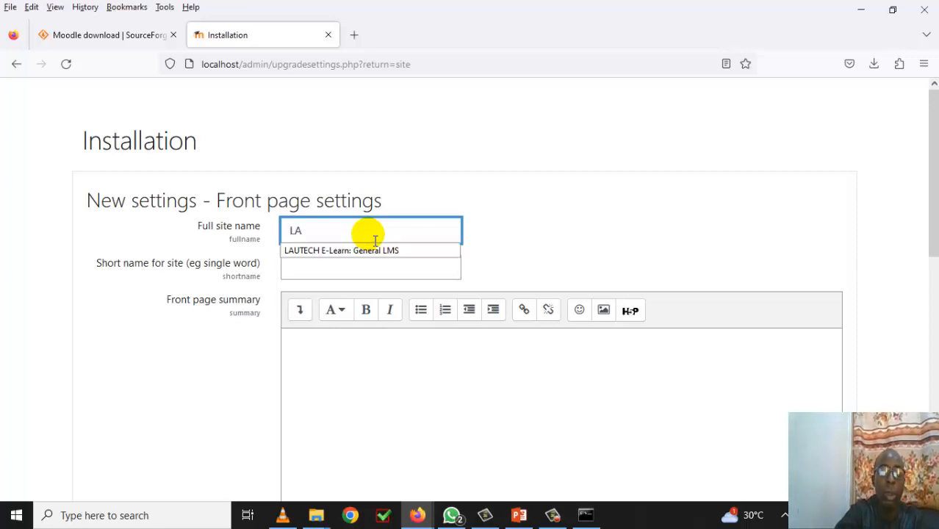
type("UTECH")
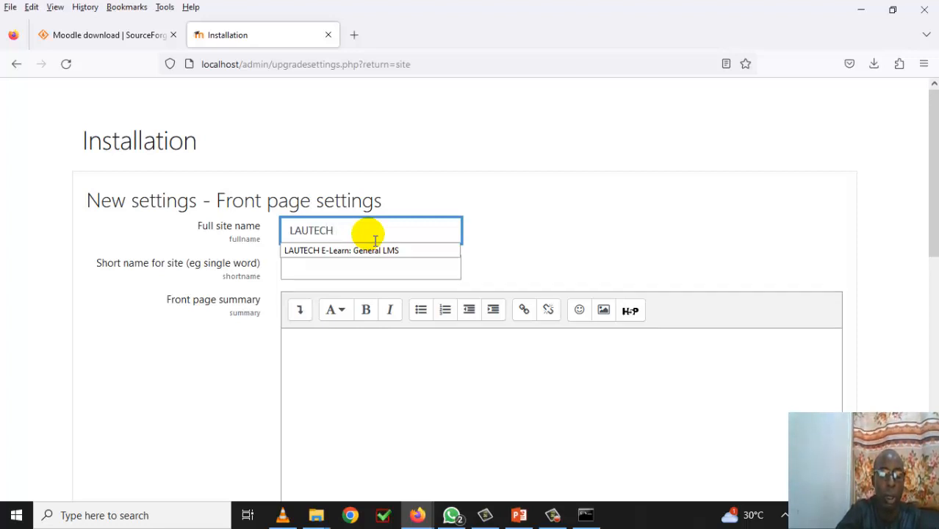
type("E")
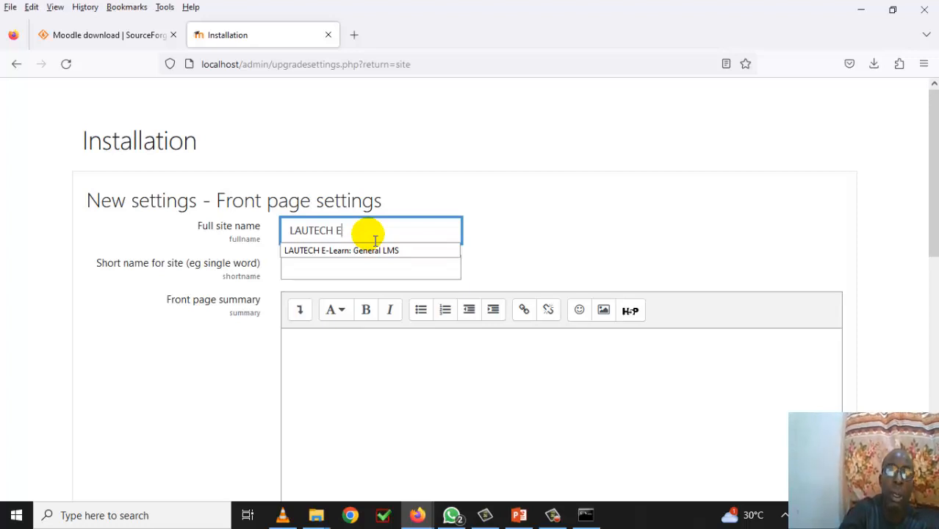
type("-")
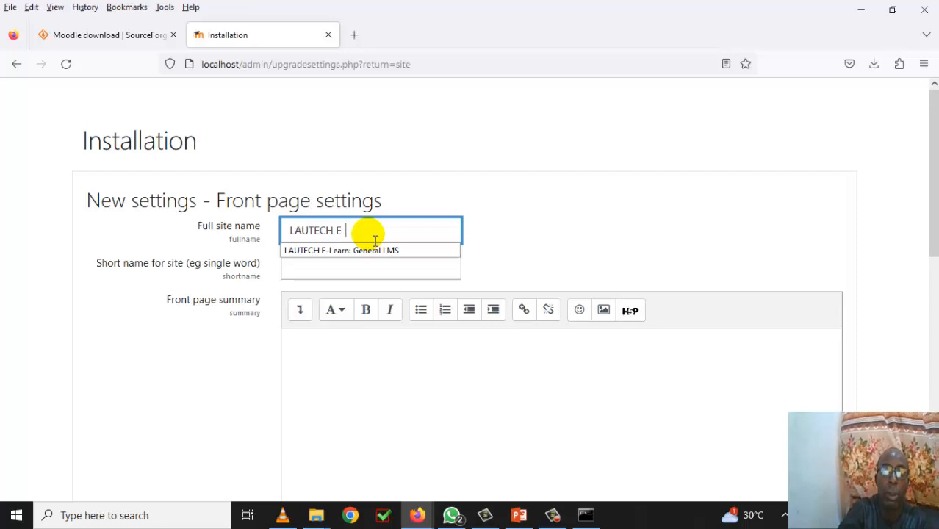
type("L")
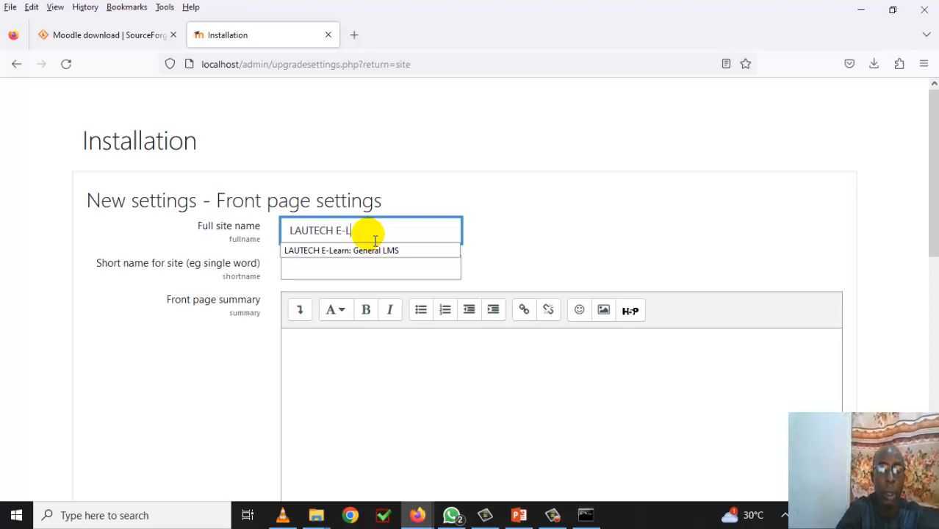
type("earn")
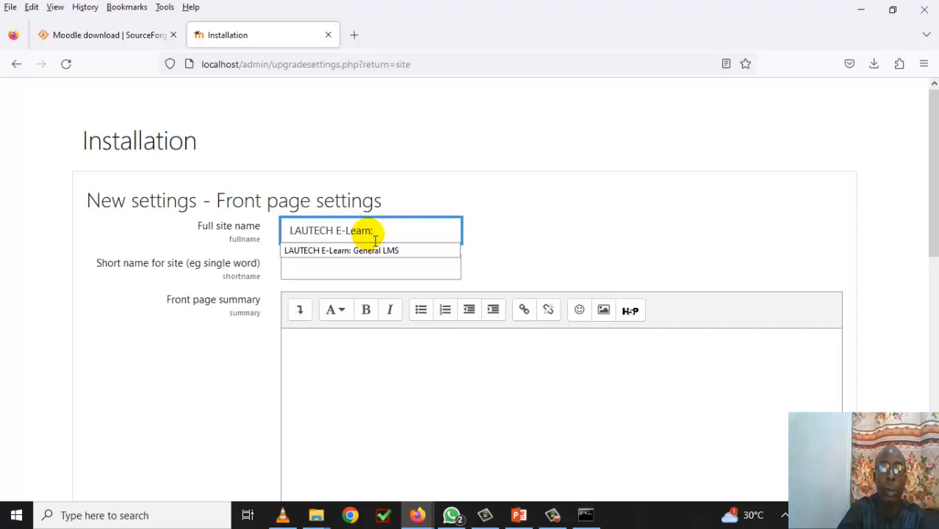
type(": LICT")
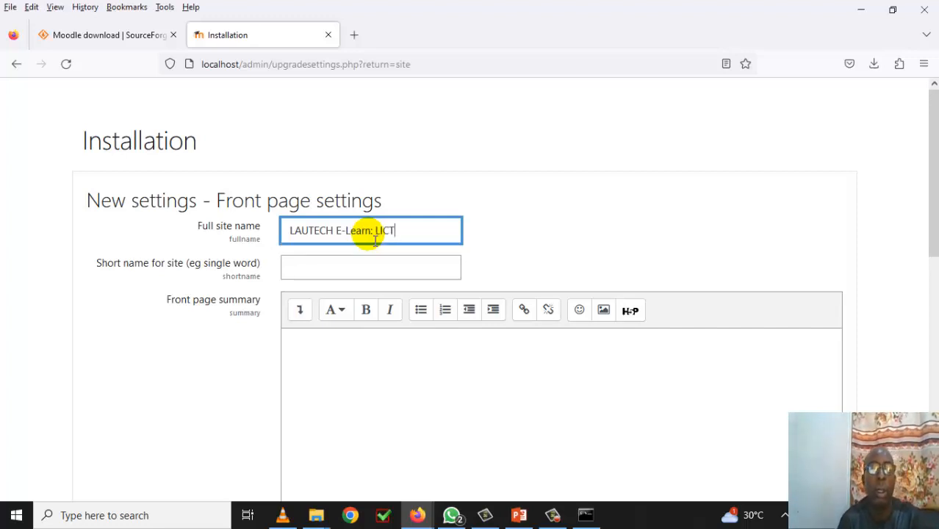
left_click(366, 275)
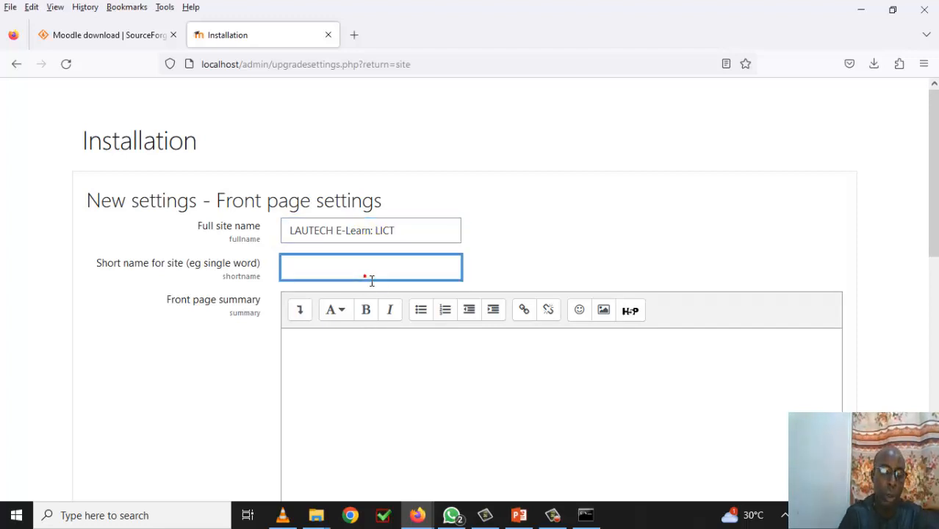
type("LICT")
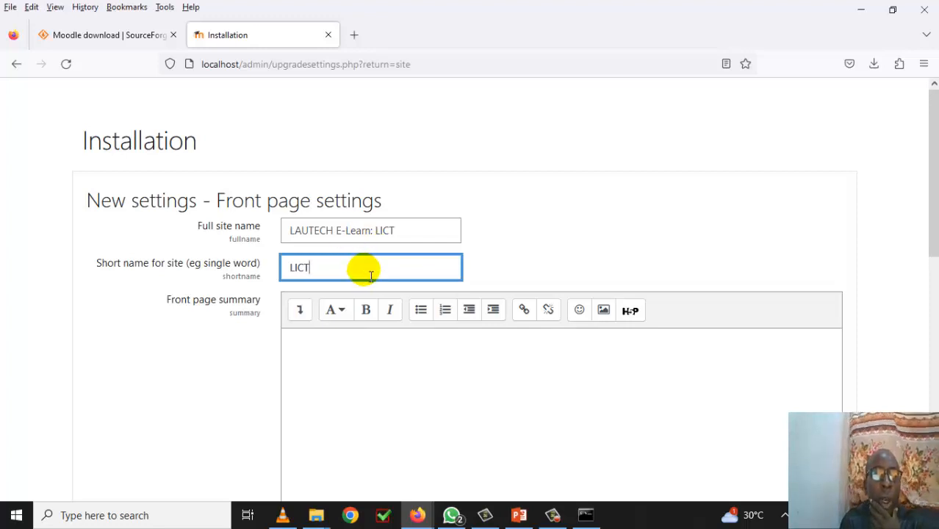
- Copy the full site name into the Front page summary editor
scroll(371, 275, "down", 2)
scroll(371, 275, "up", 2)
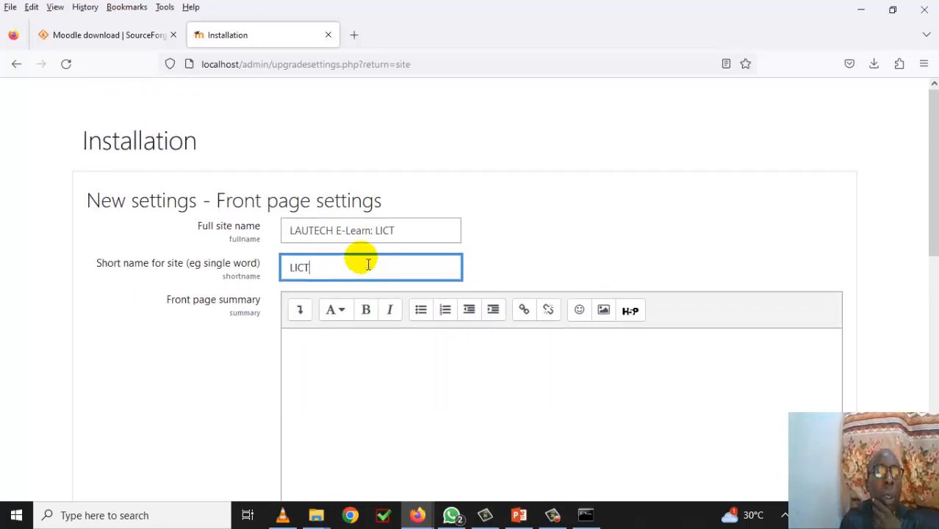
scroll(367, 265, "down", 2)
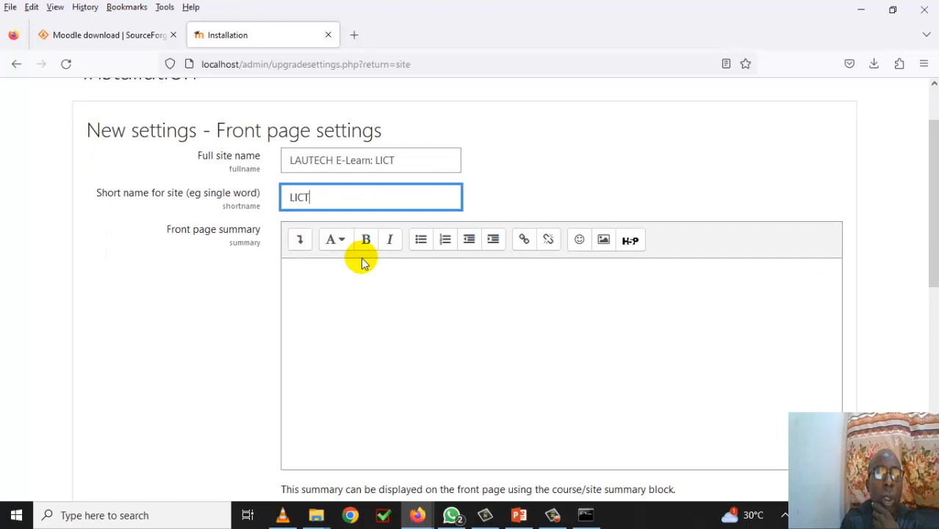
left_click(408, 165)
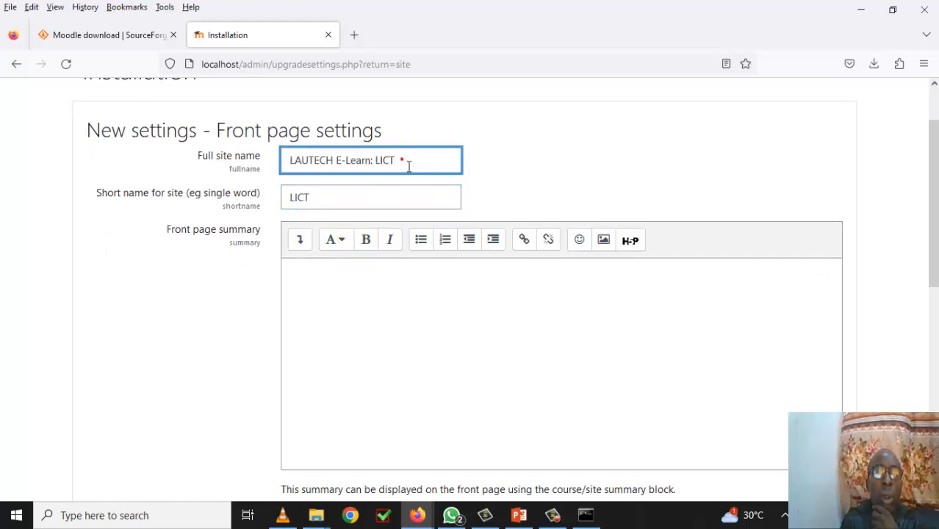
left_click_drag(409, 166, 295, 166)
right_click(315, 162)
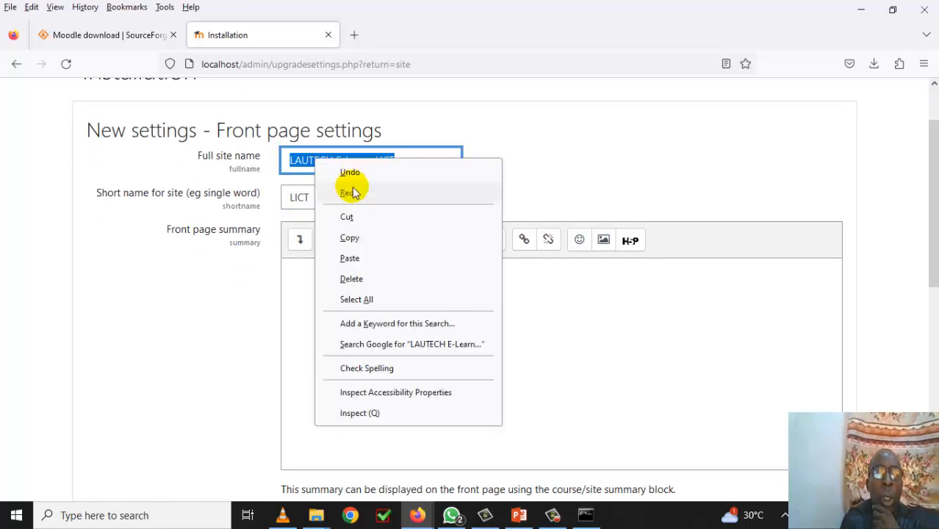
left_click(353, 238)
left_click(328, 277)
right_click(328, 276)
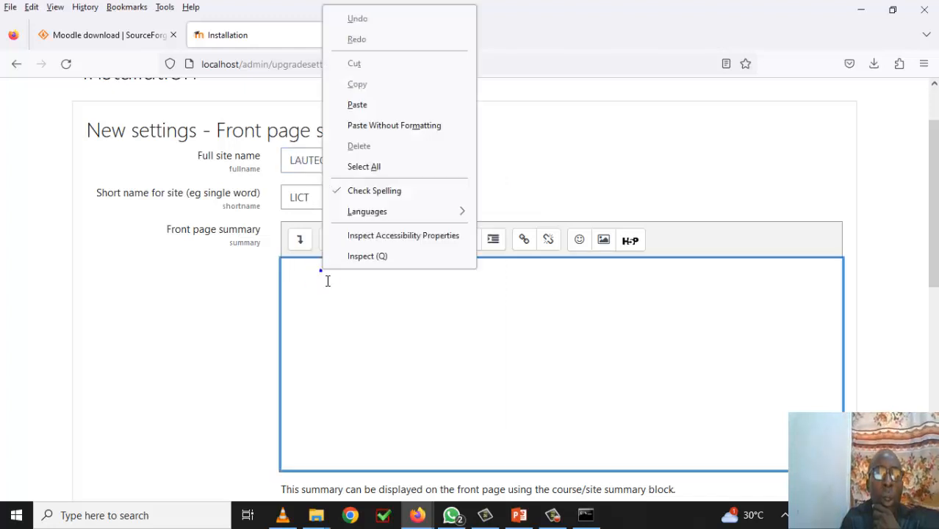
left_click(371, 108)
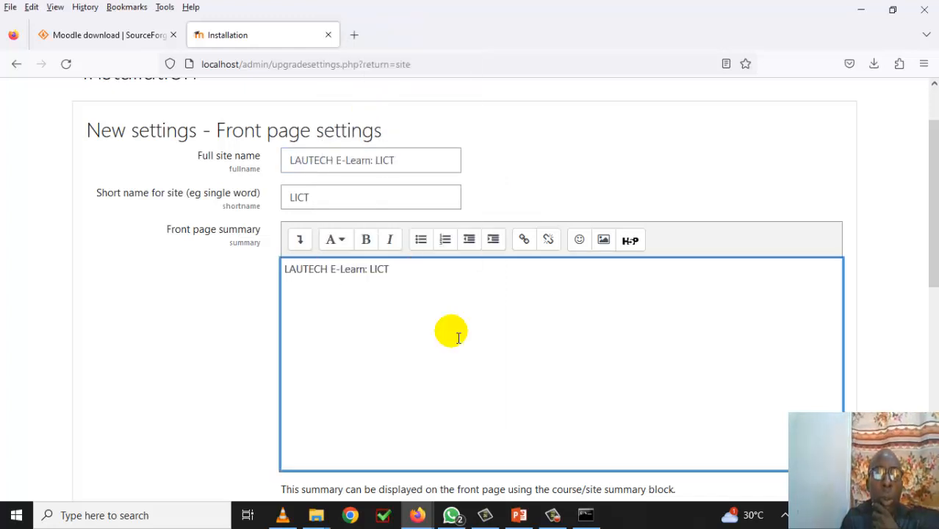
scroll(450, 331, "down", 5)
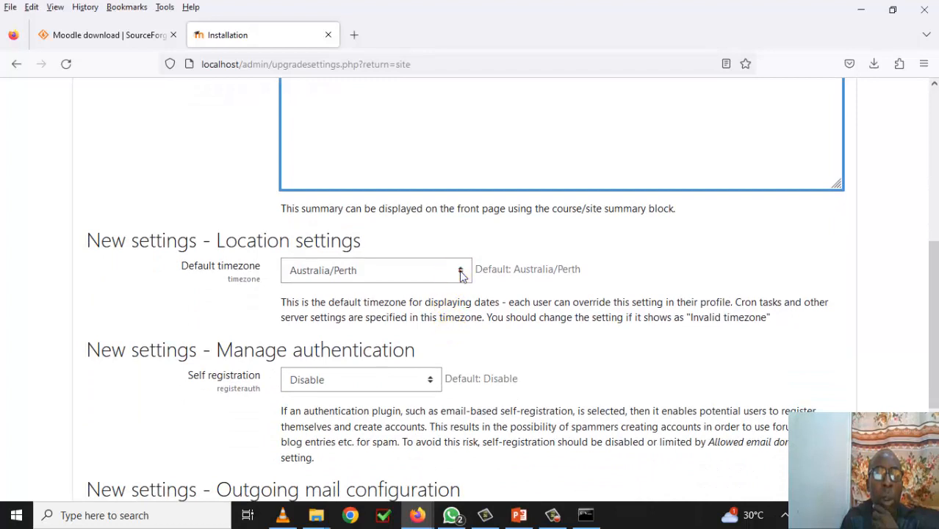
- Choose Africa/Lagos as the default timezone and save the front page settings
left_click(454, 271)
left_click(464, 293)
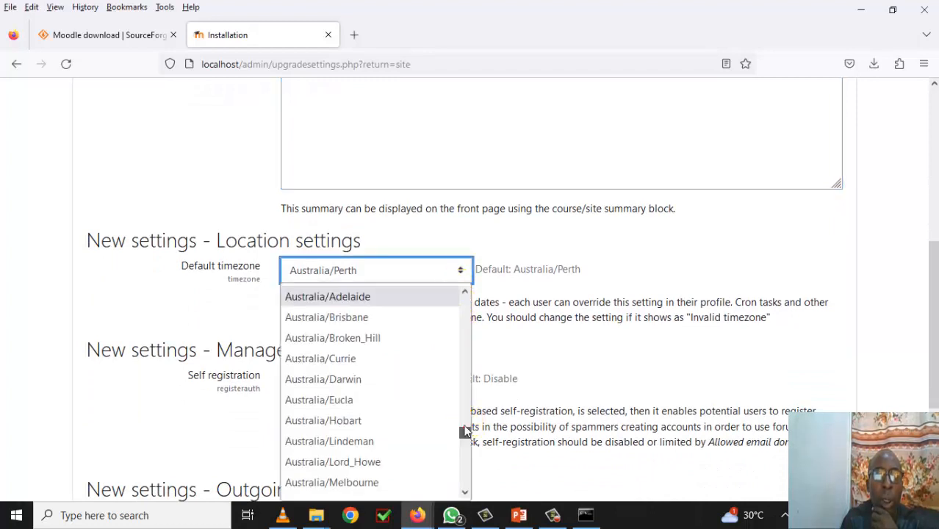
left_click_drag(465, 432, 465, 314)
left_click(352, 381)
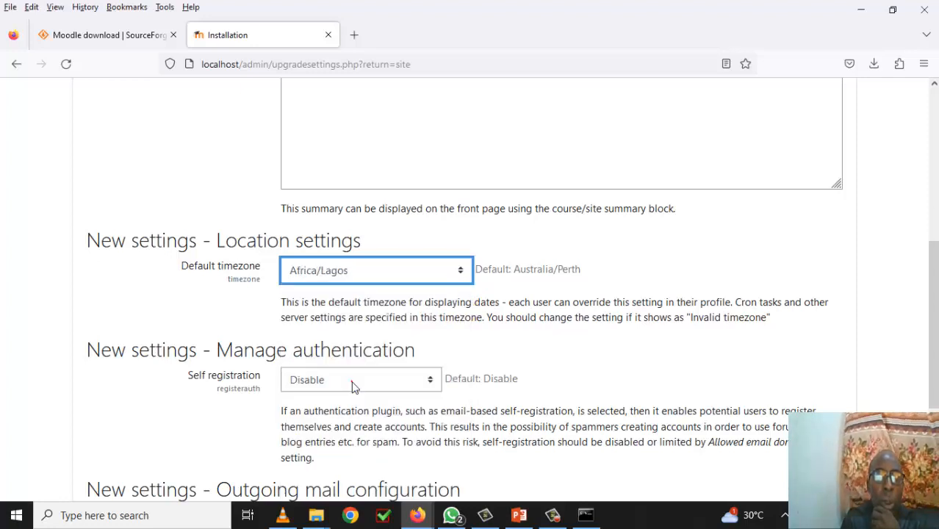
scroll(464, 361, "down", 5)
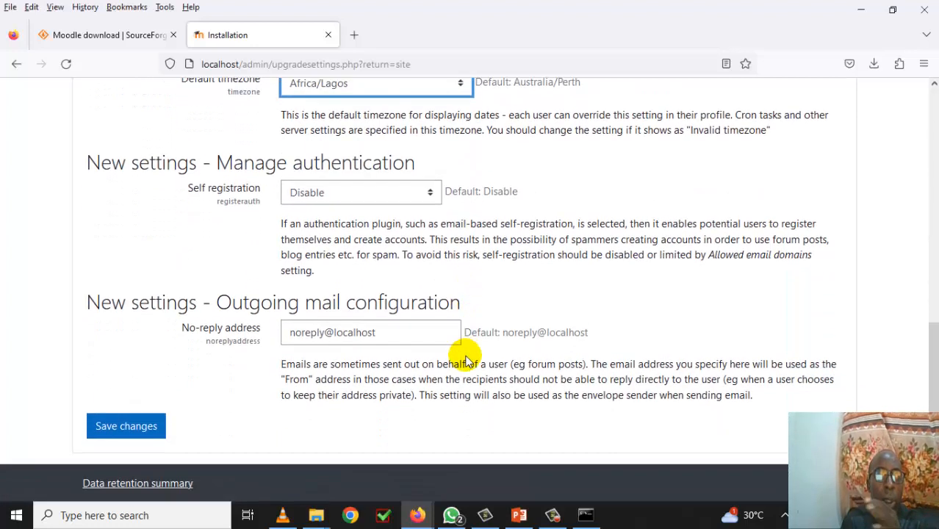
left_click(129, 427)
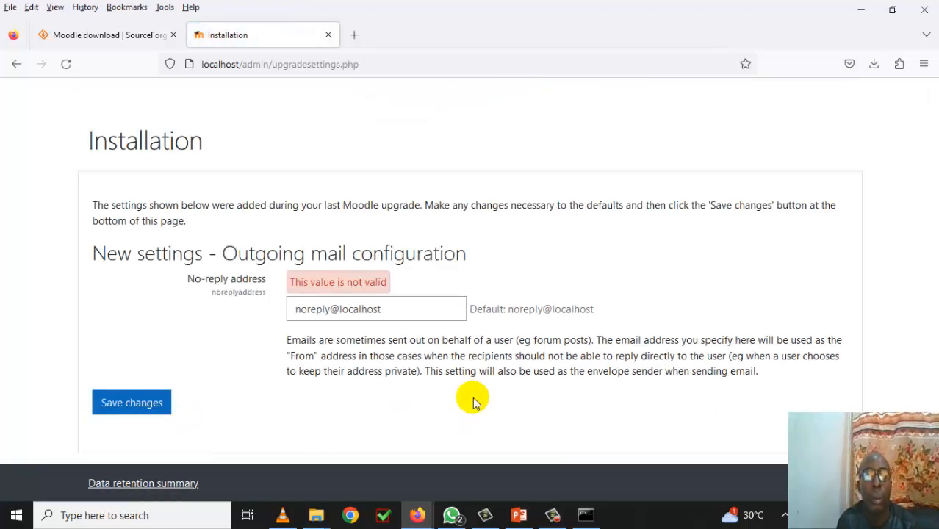
- Change the no-reply address from localhost to the institution's domain and save the settings
left_click(346, 312)
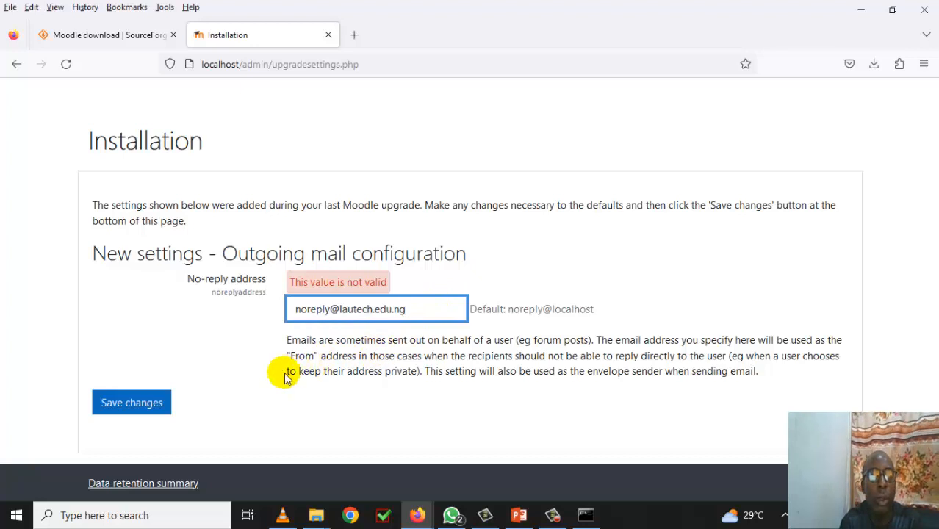
left_click(152, 410)
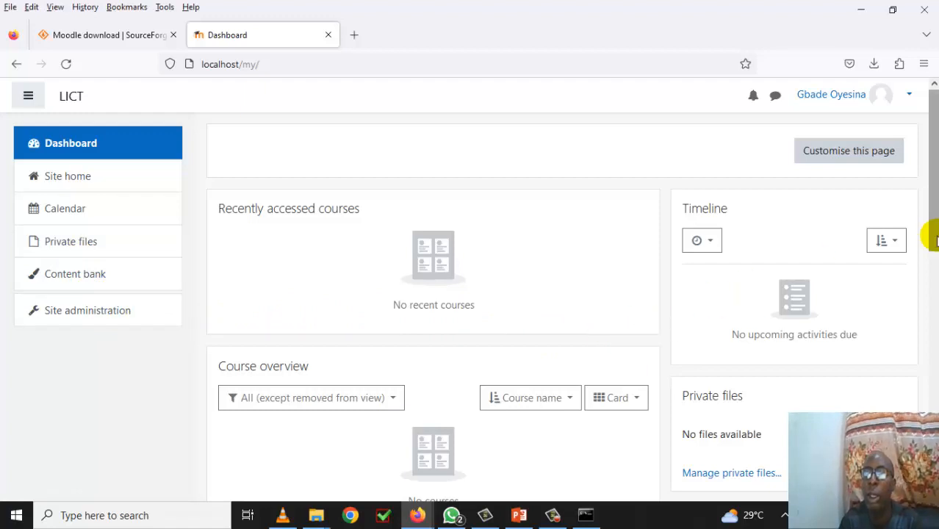
- Open Site administration from the left navigation drawer of the LICT dashboard
mouse_move(931, 237)
left_mouse_down()
mouse_move(932, 444)
mouse_move(933, 220)
left_mouse_up()
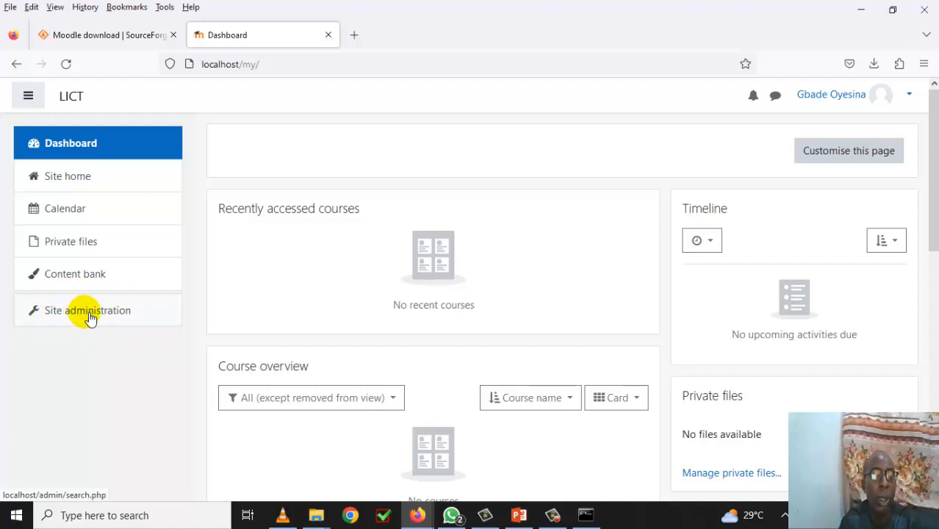
left_click(88, 316)
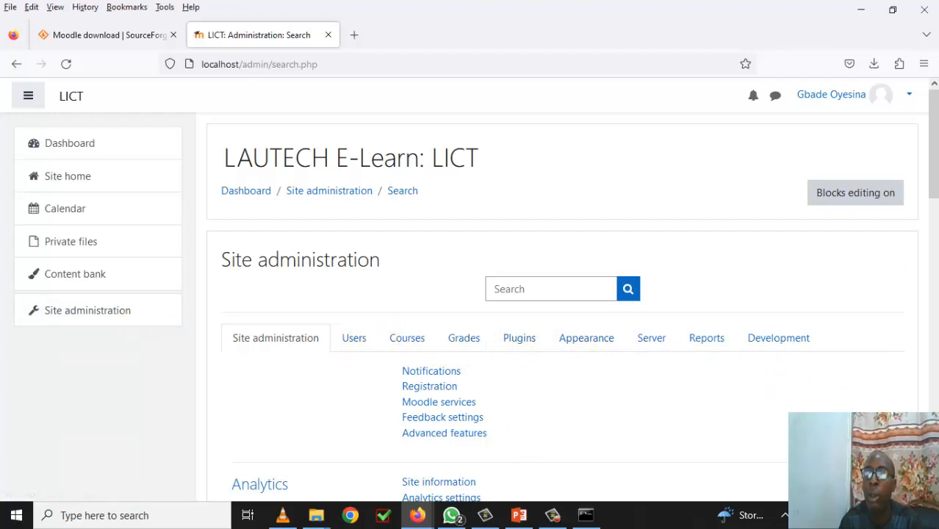
- Check the Courses tab, then show the Users tab's Accounts links, such as Browse list of users and Add a new user
scroll(933, 213, "down", 4)
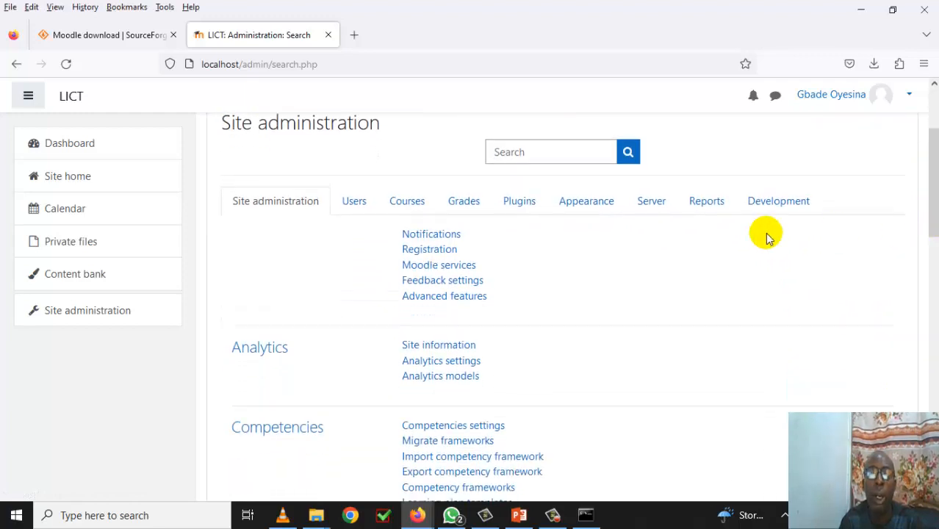
left_click(406, 205)
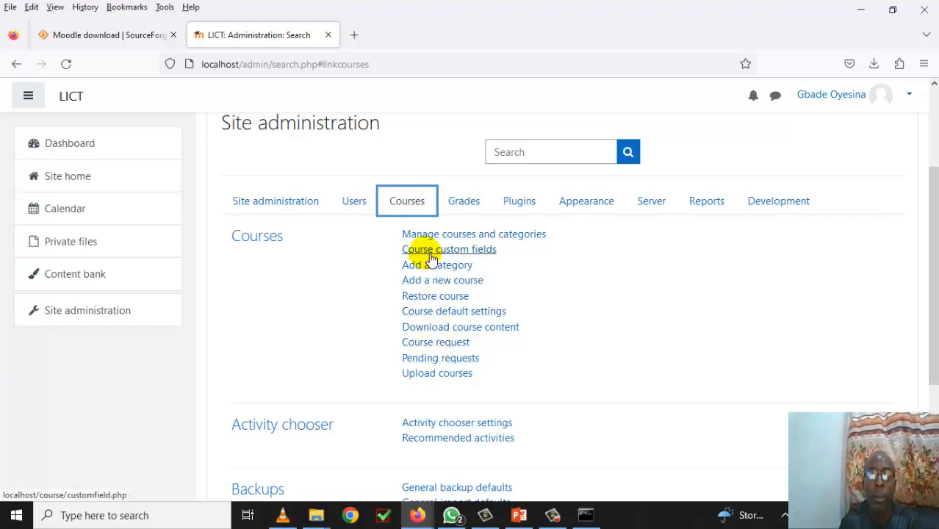
left_click(356, 203)
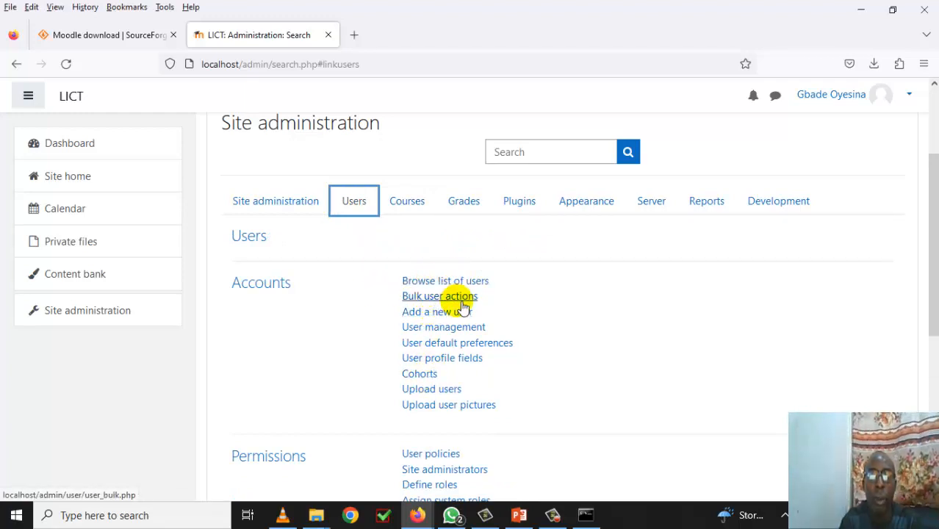
scroll(540, 316, "down", 2)
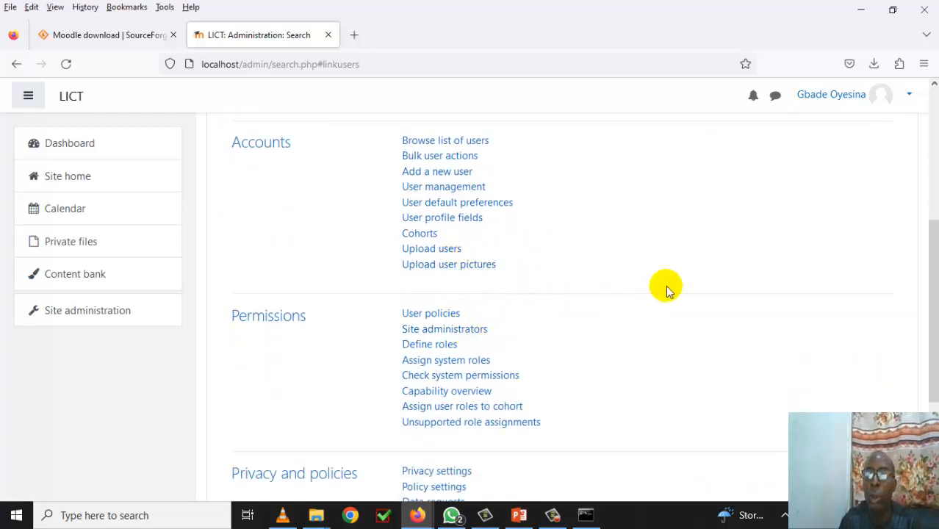
left_click_drag(926, 300, 925, 229)
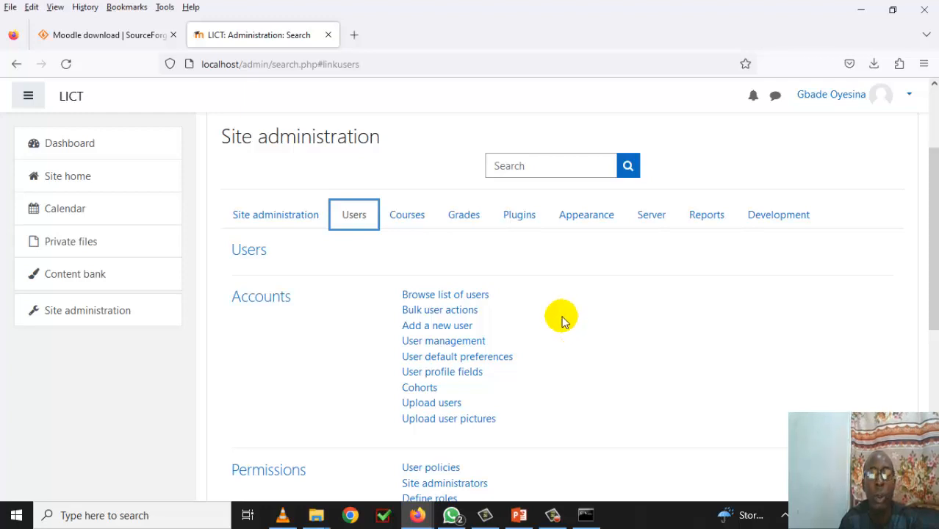
left_click(553, 515)
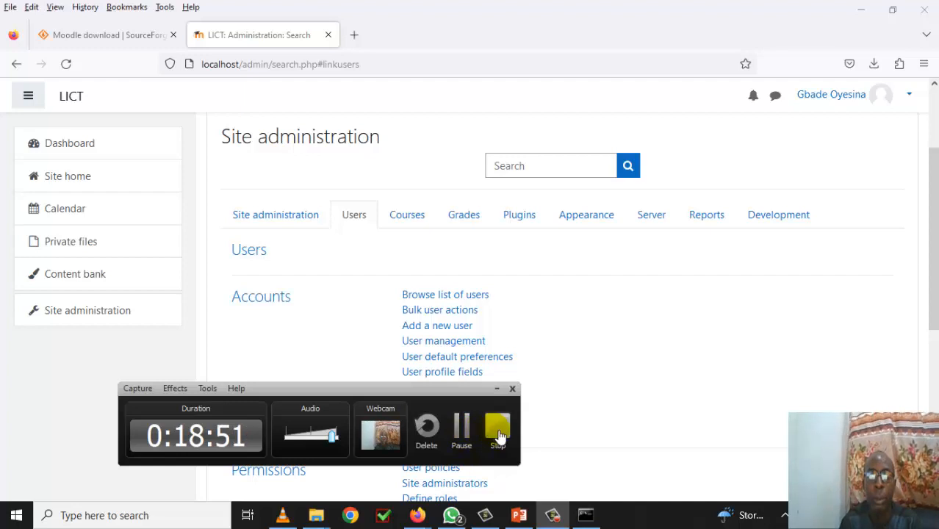
left_click(601, 425)
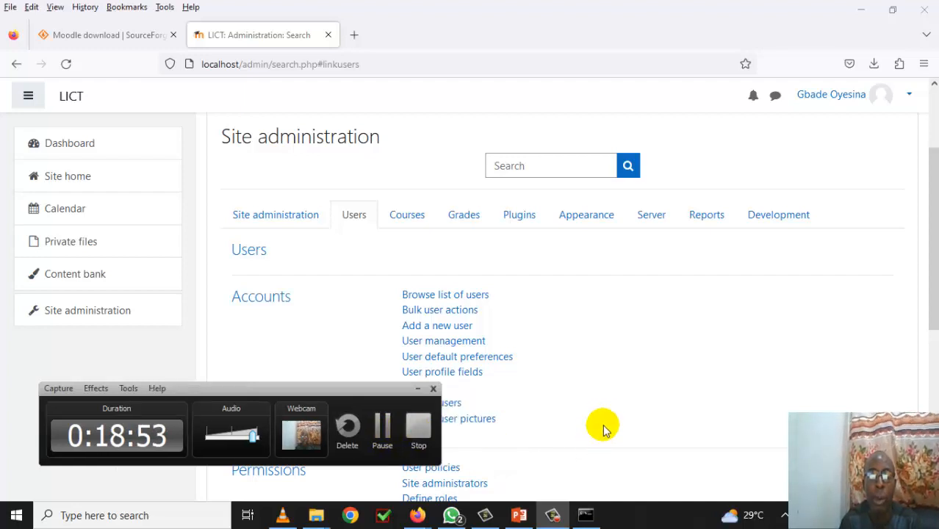